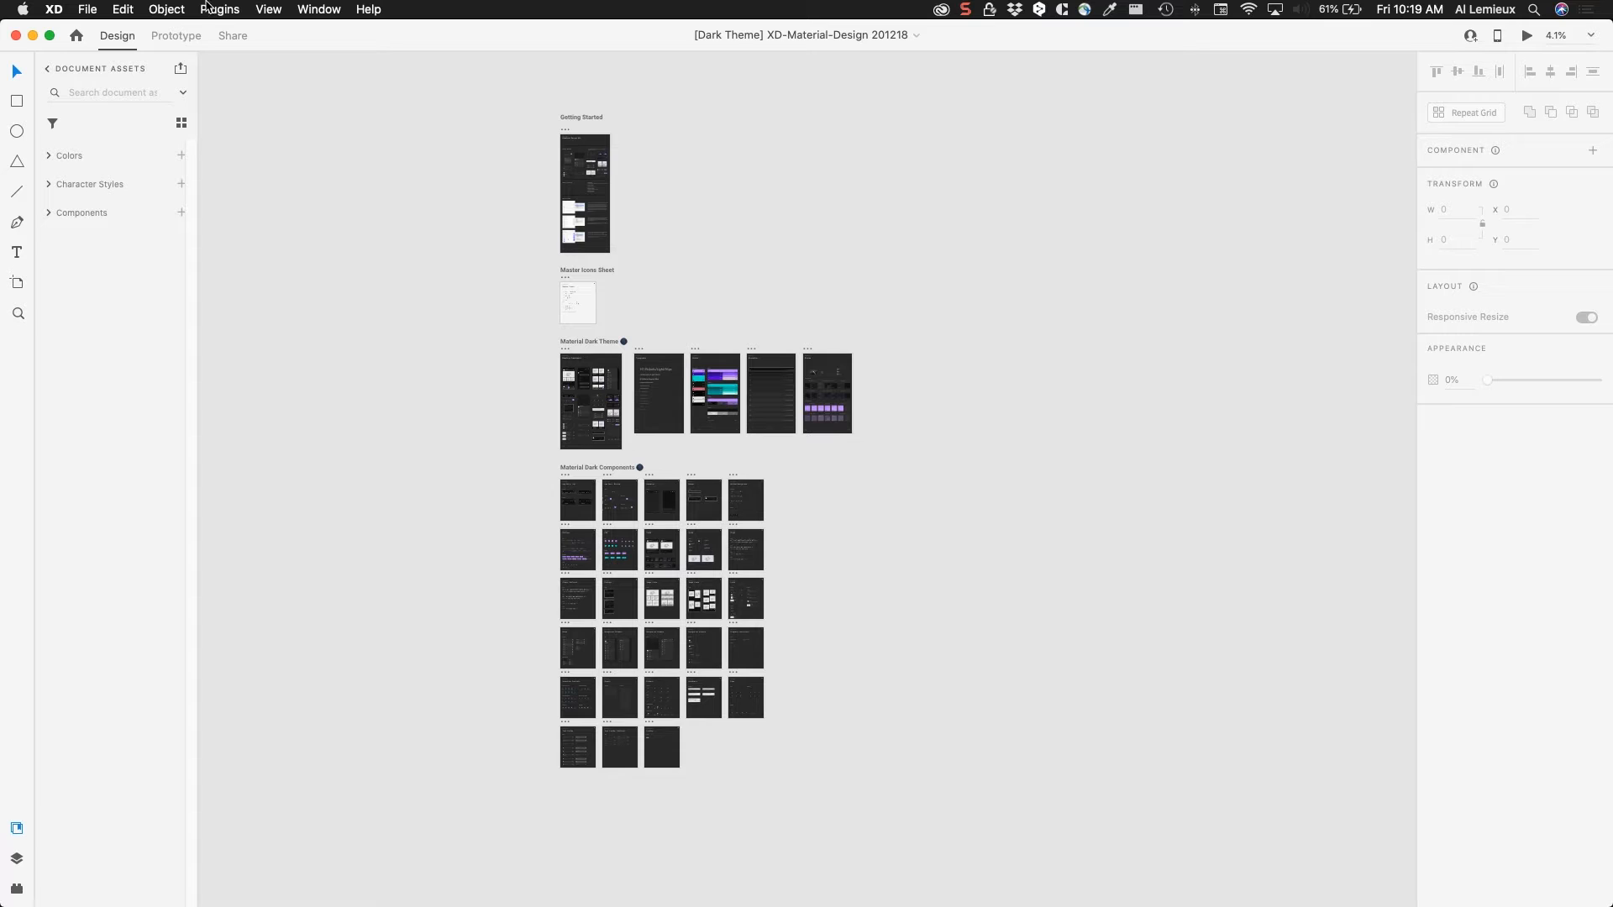
Step: Open the plugin marketplace and browse all plugins available for XD
click(207, 6)
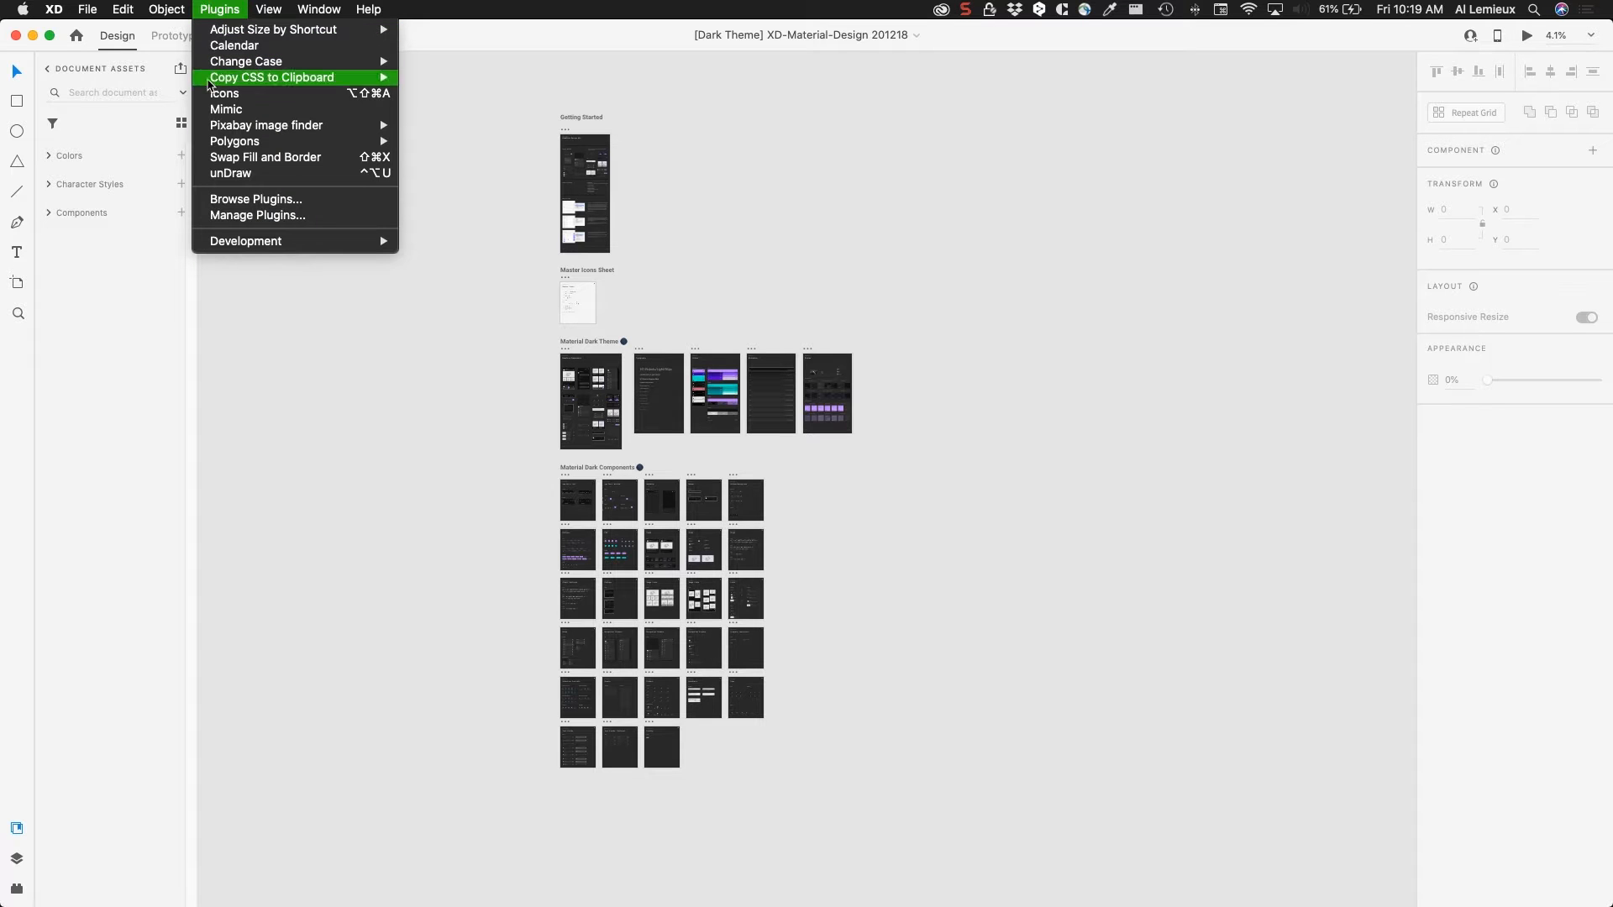
click(233, 203)
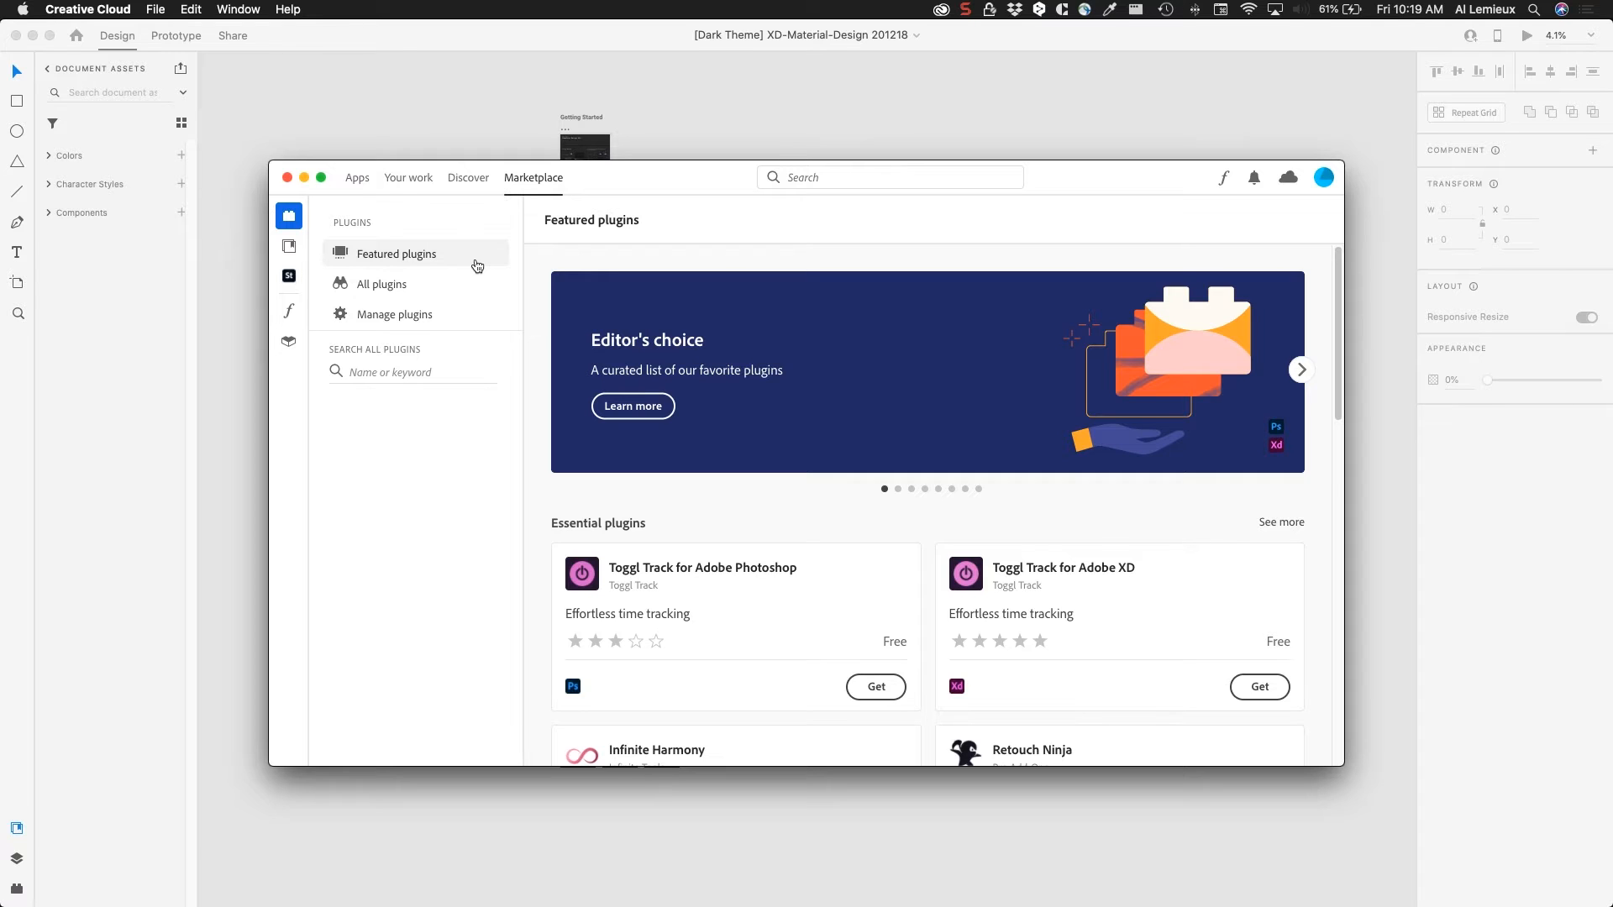
click(415, 290)
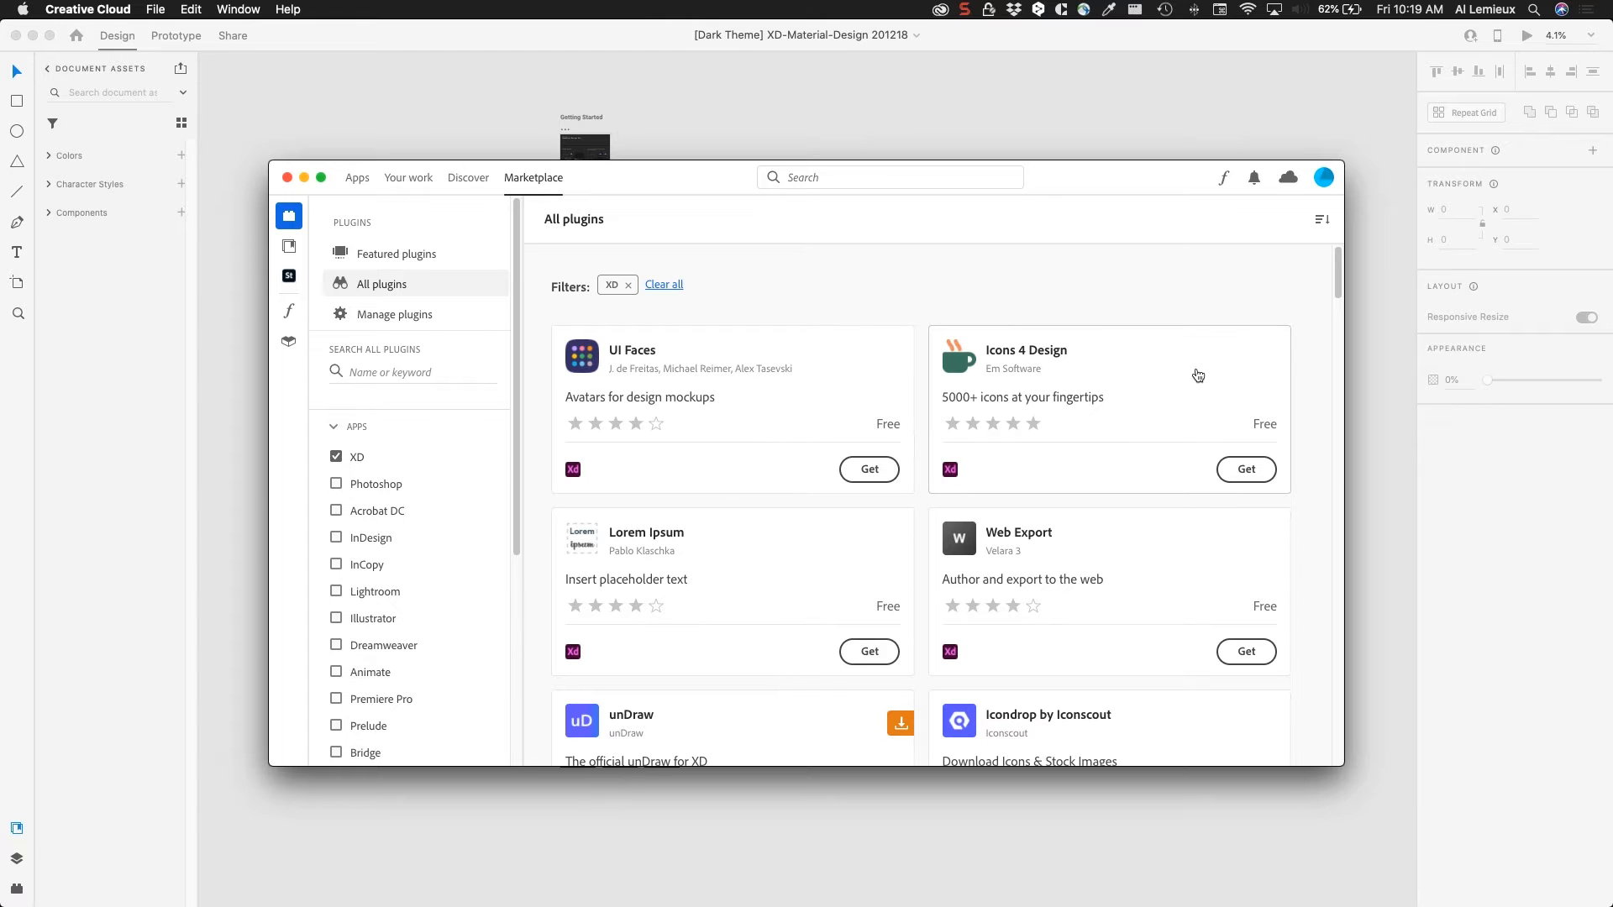
scroll(822, 563, down, 10)
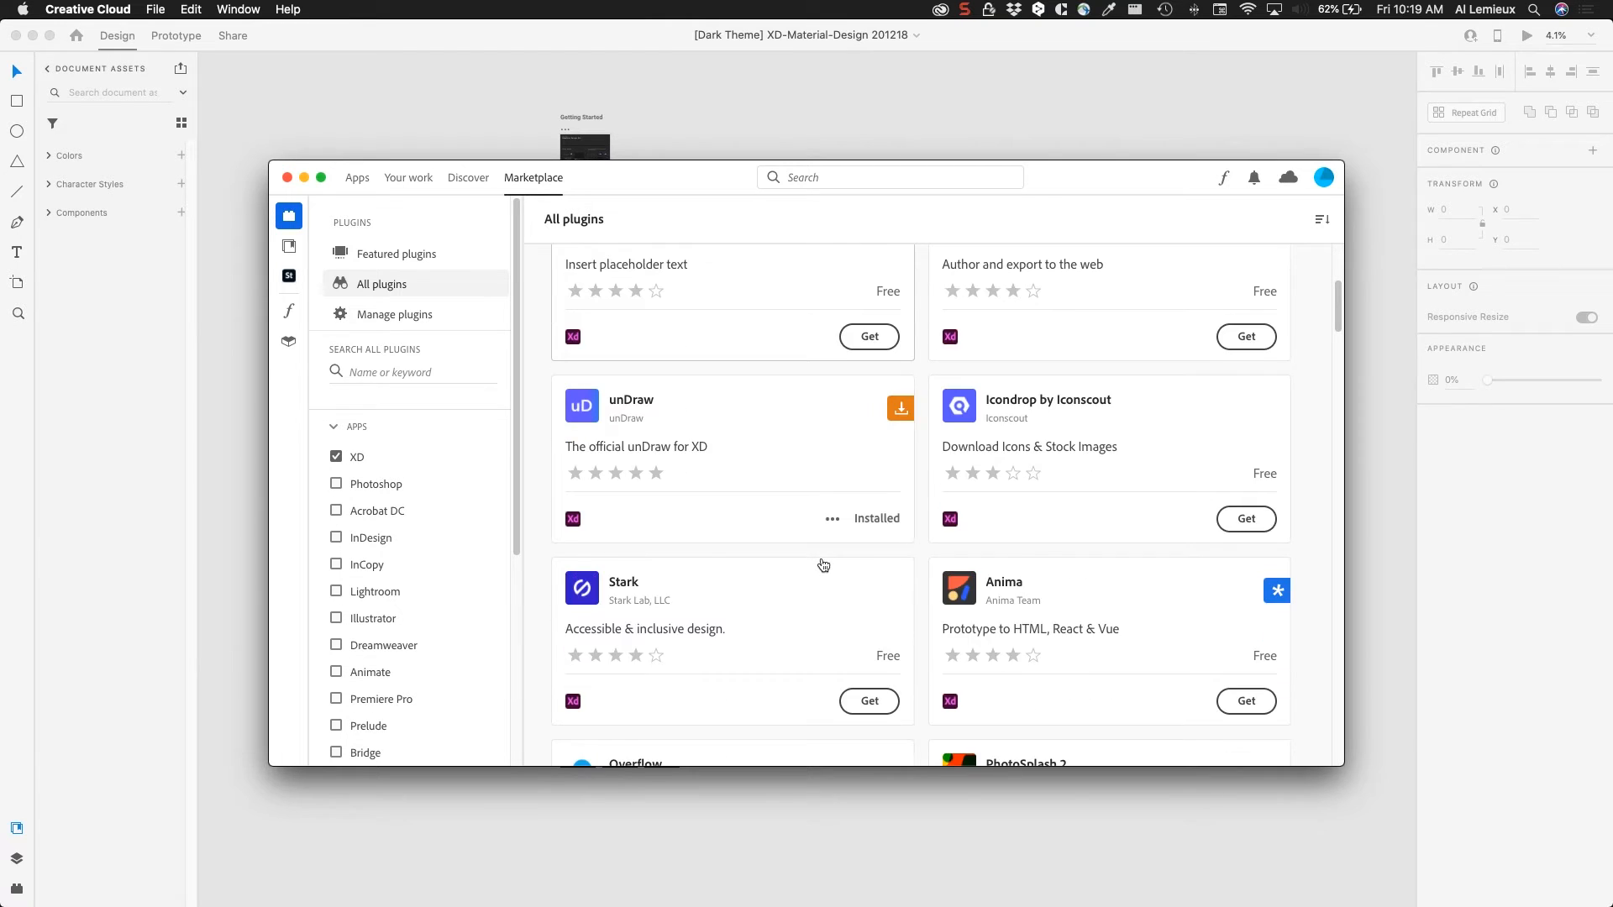
scroll(821, 559, up, 10)
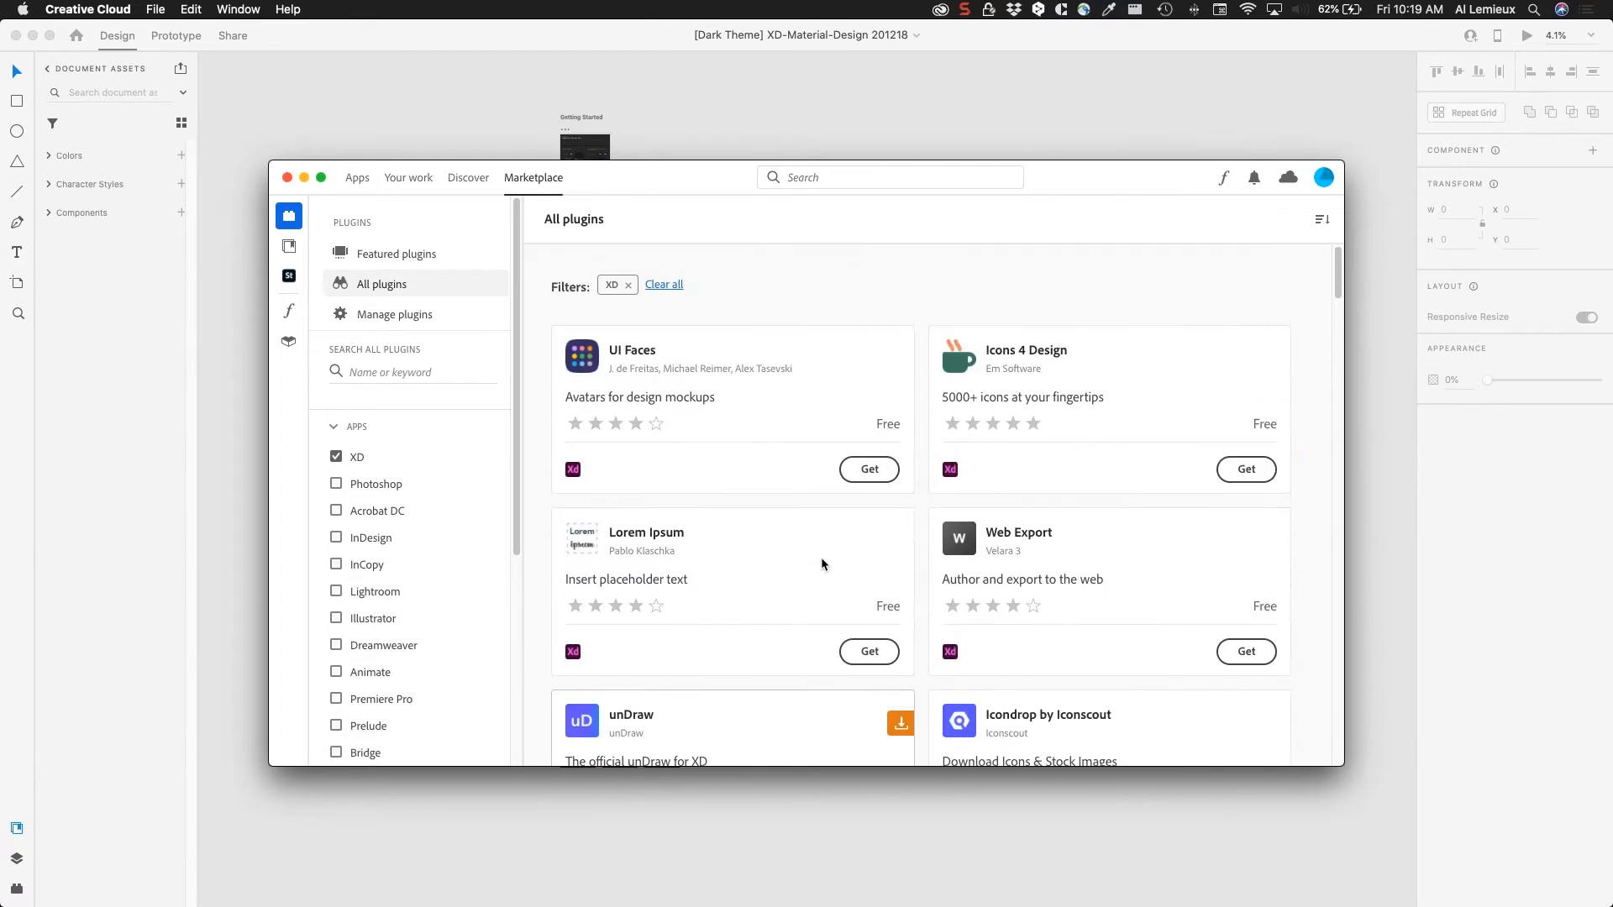
Step: Sort the list of XD plugins by most recent, and re-sort it by top rated
click(1323, 222)
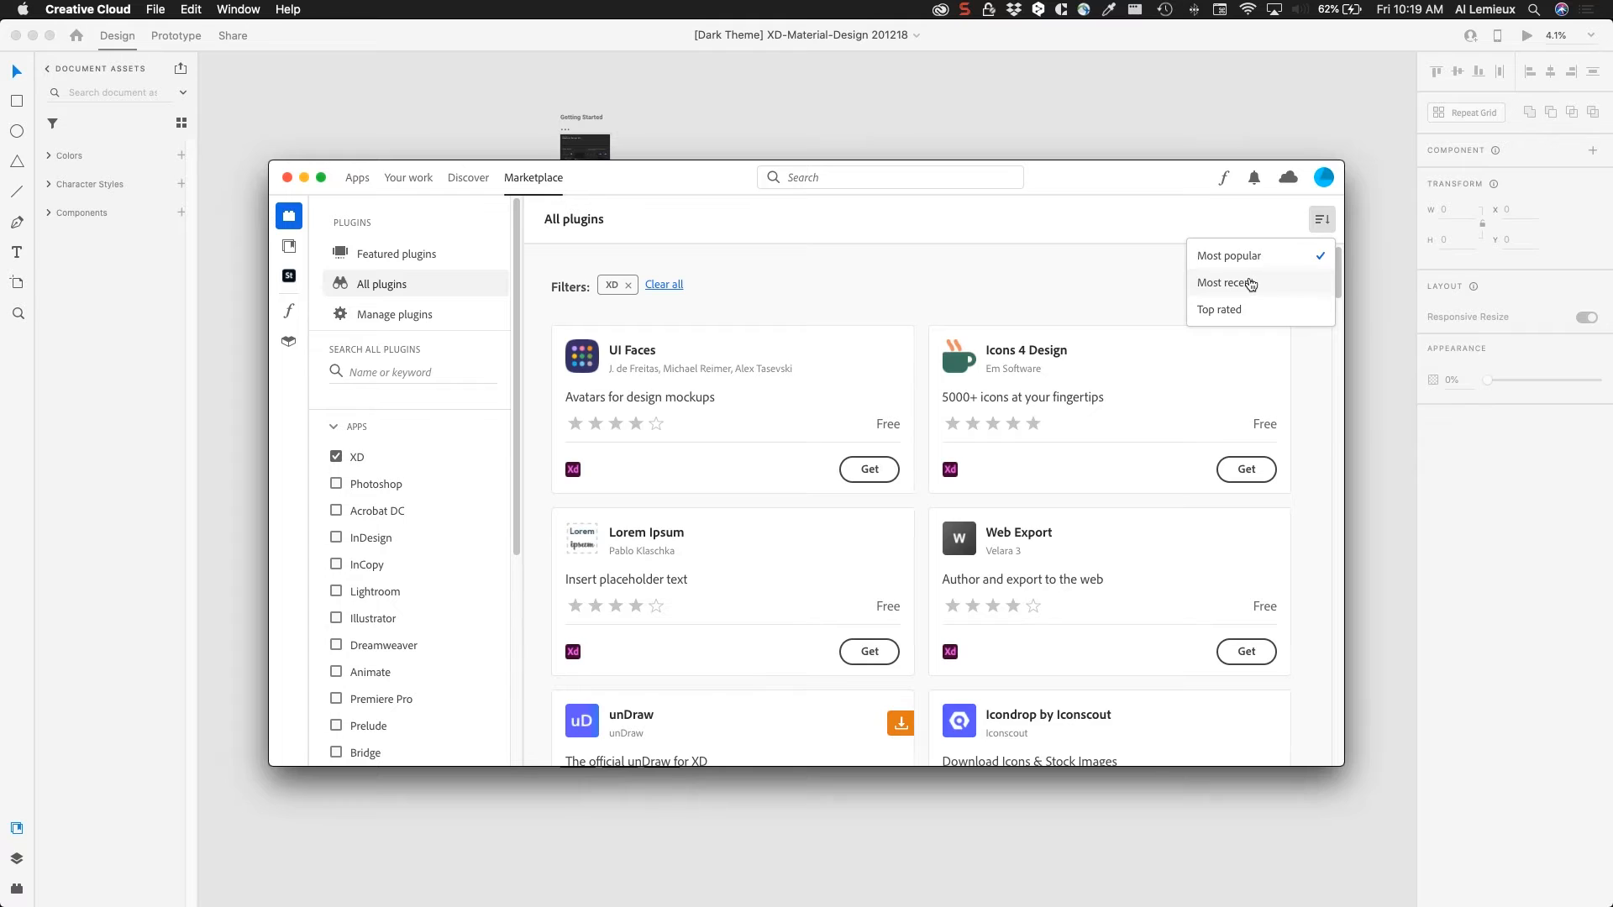
click(1251, 284)
click(1317, 225)
click(1246, 310)
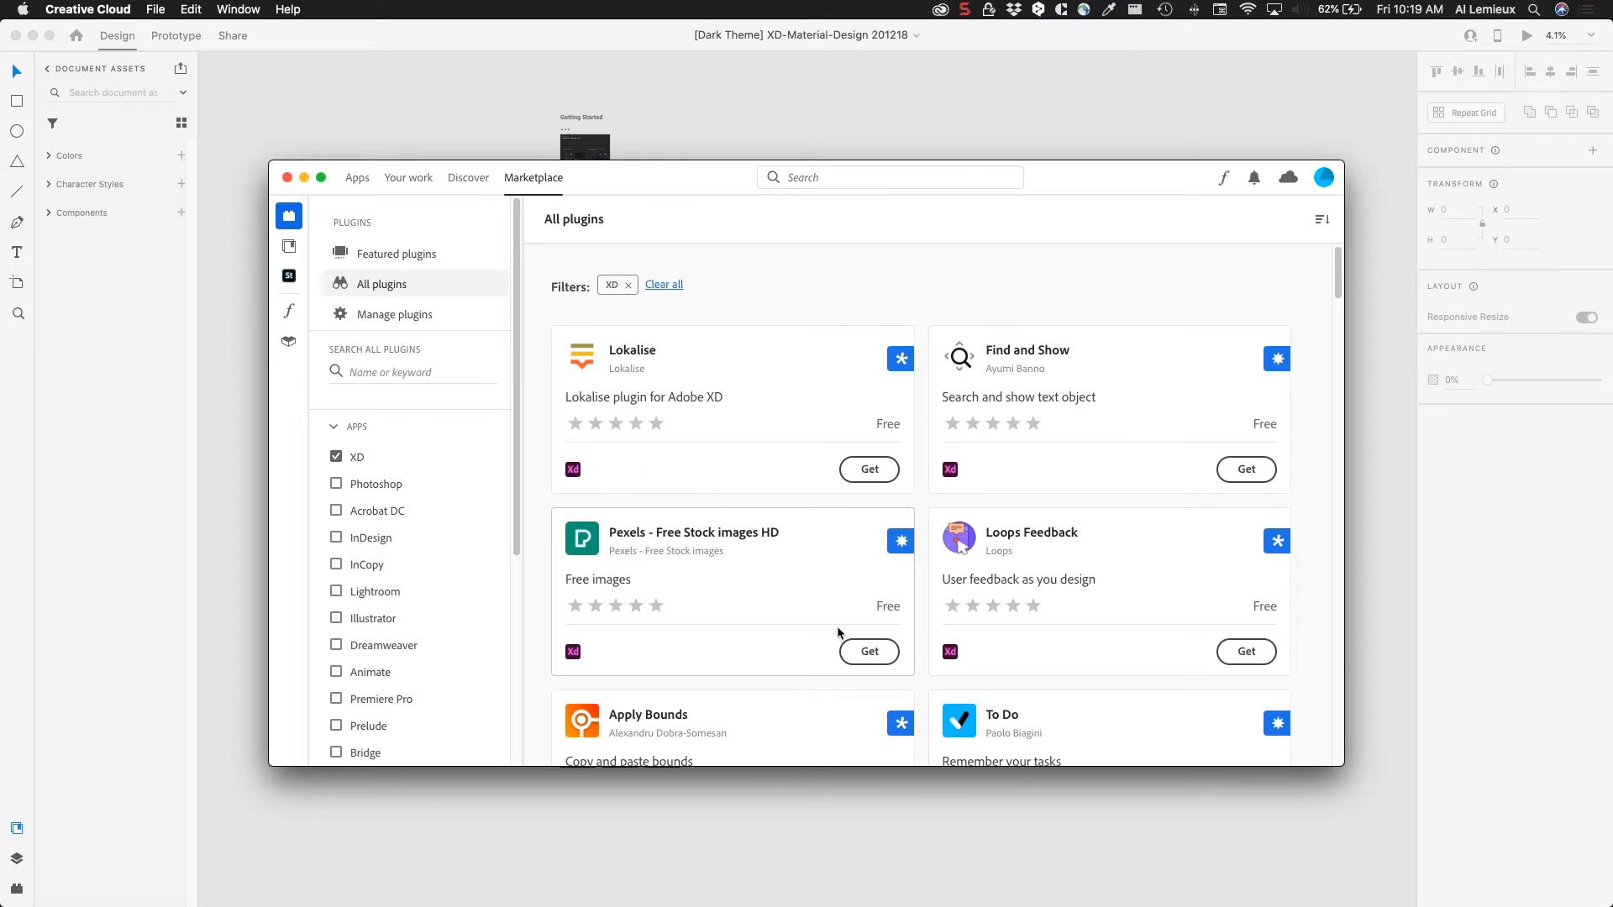
Step: Install the Pexels - Free Stock images HD plugin, accepting the third-party notice and authorizing the installer with the account password
click(866, 655)
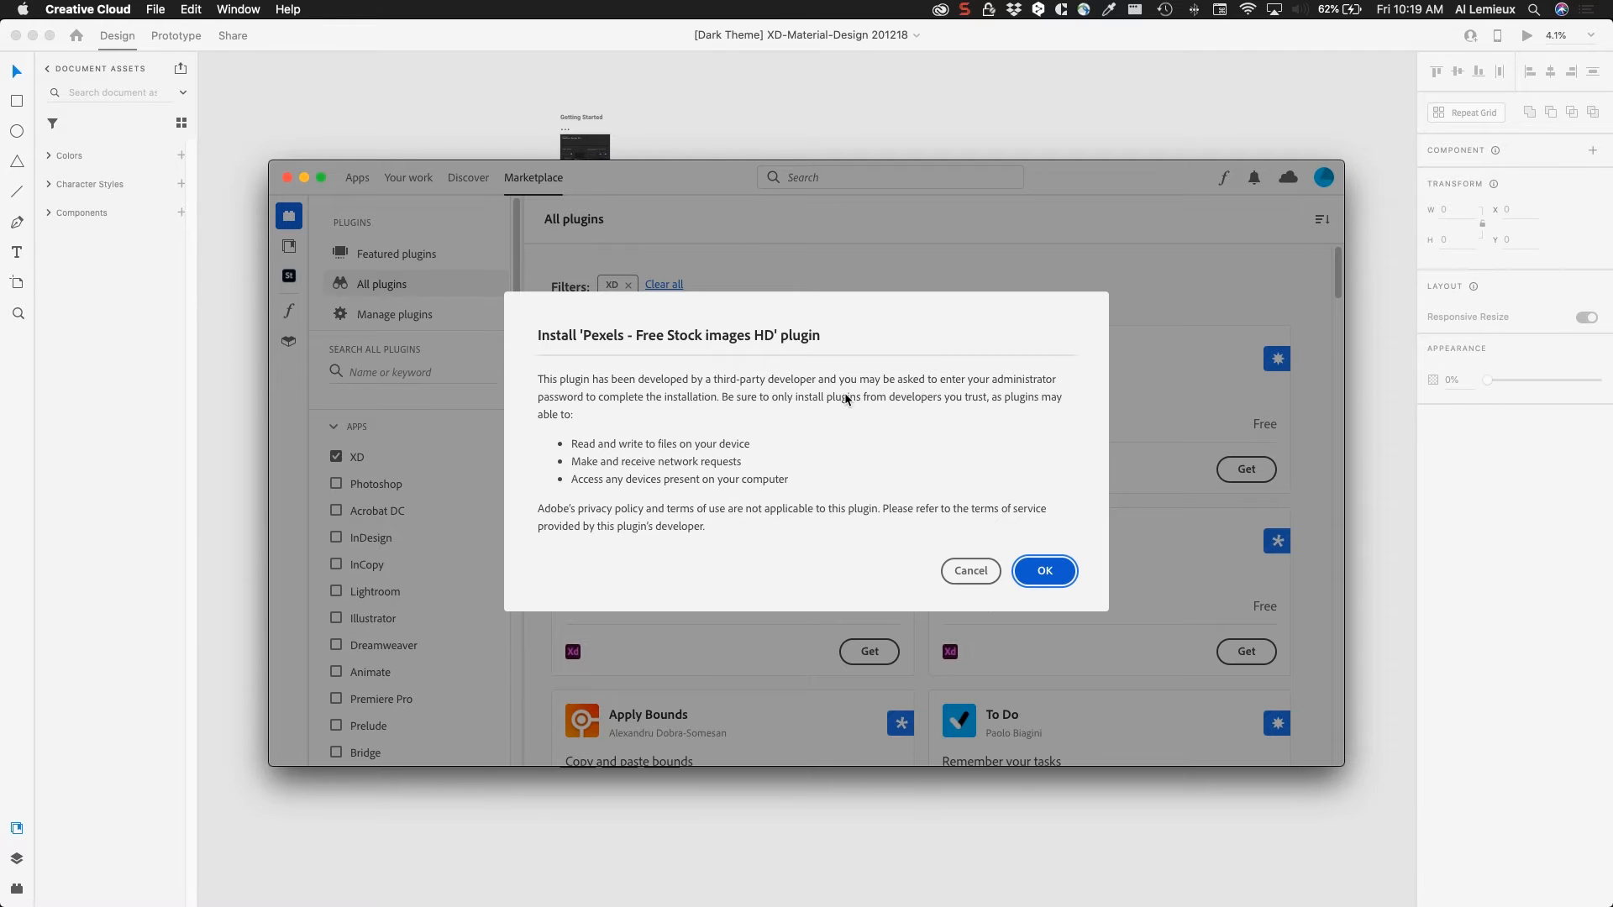
click(1054, 574)
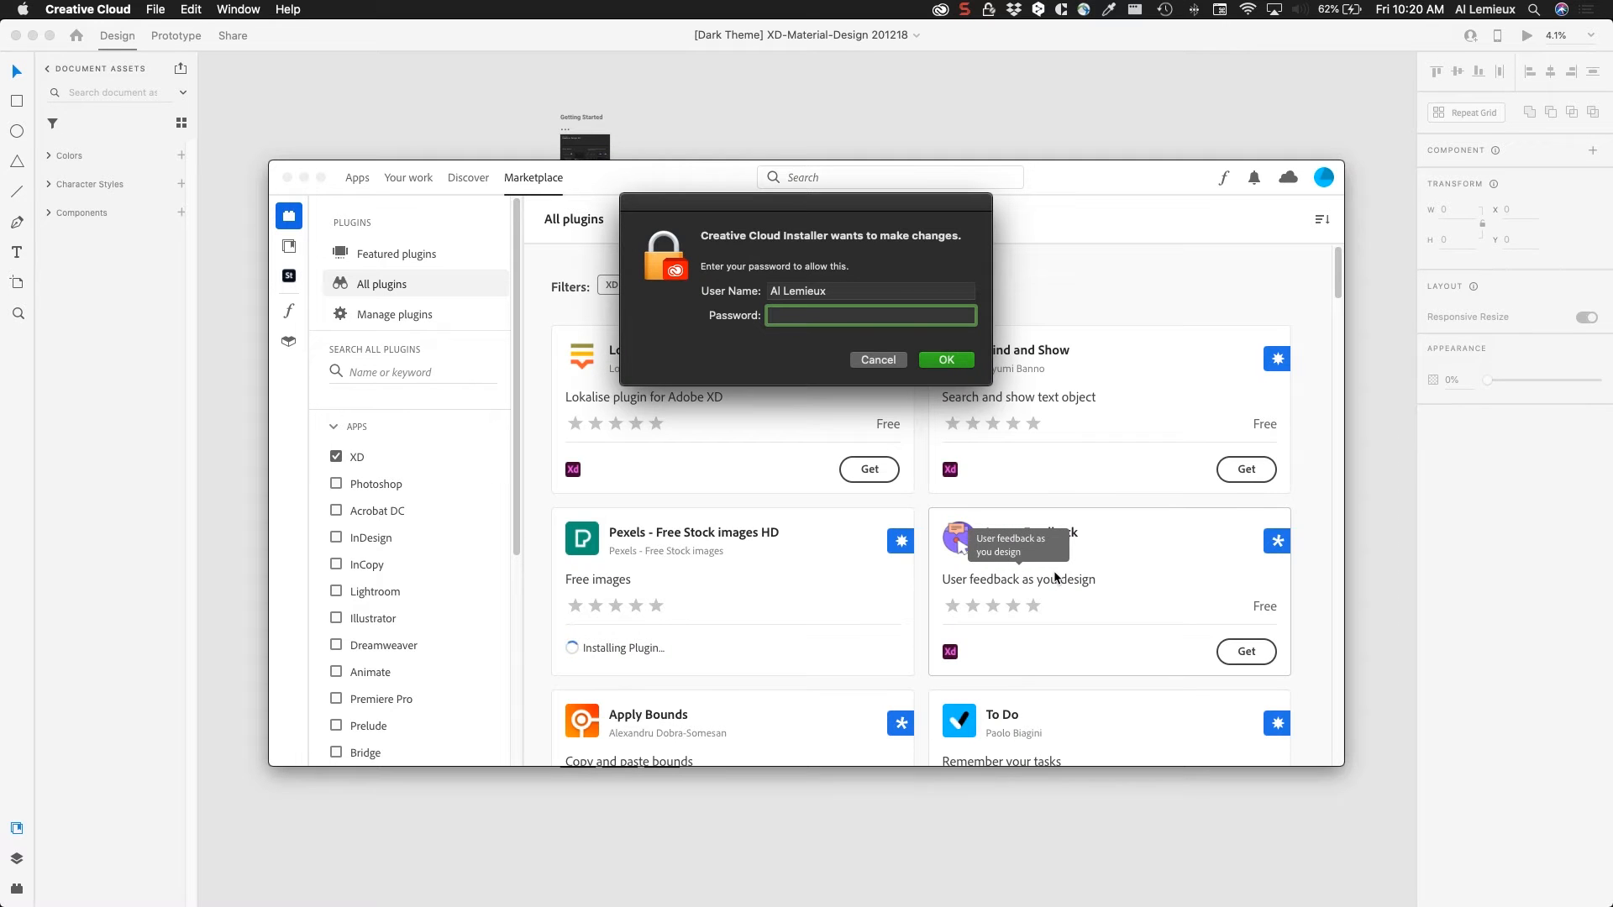
text(••••••)
key(Return)
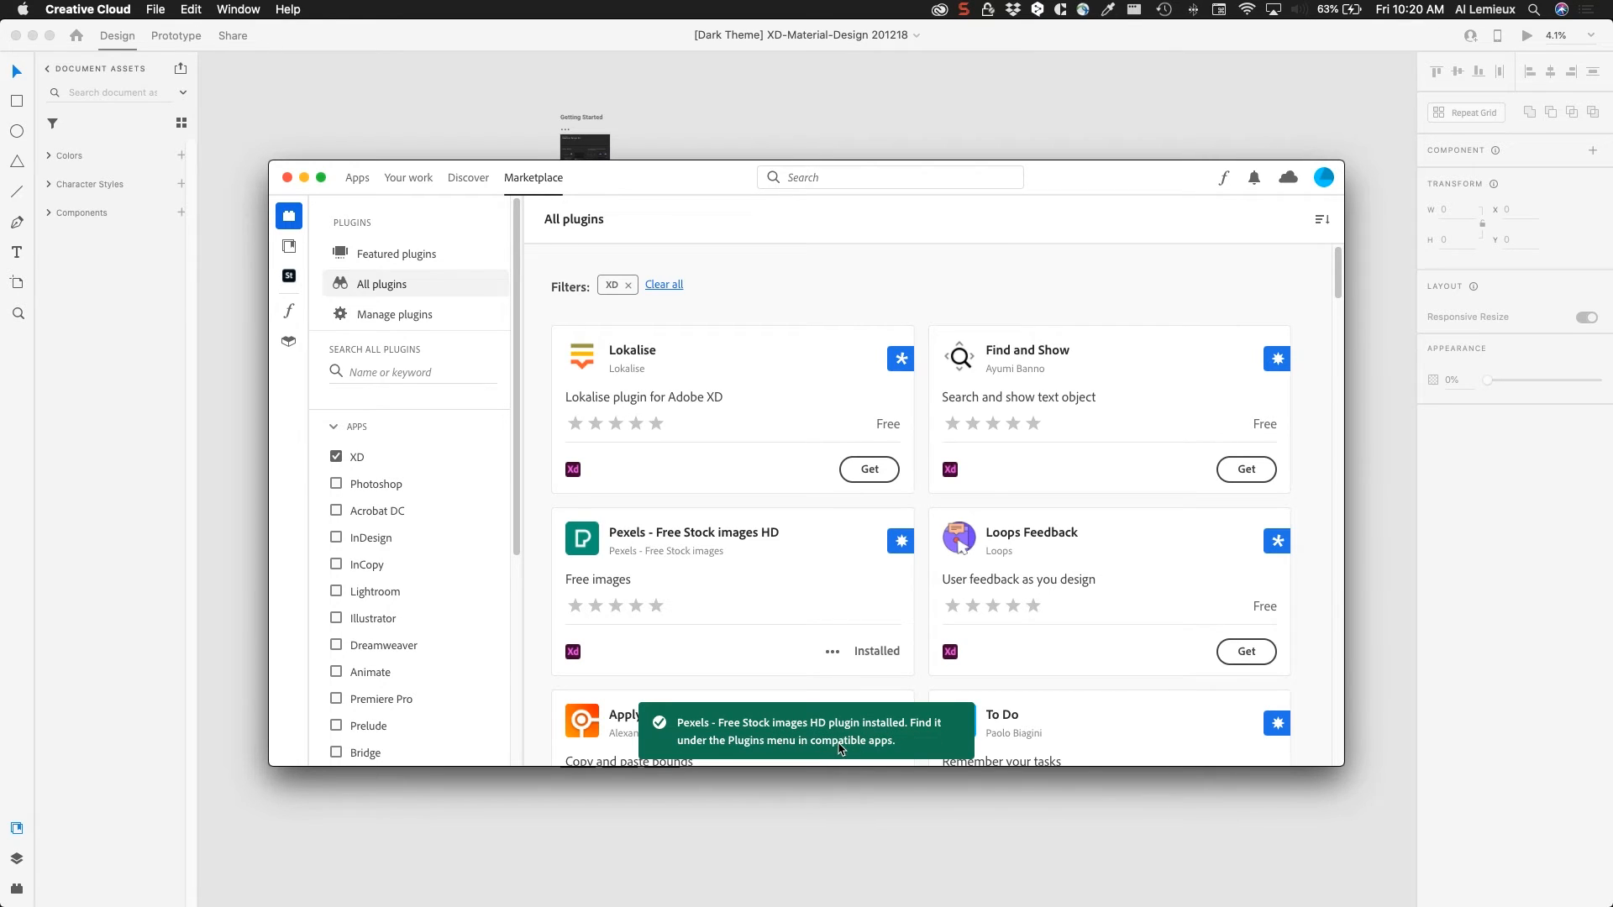
Step: Switch back to Adobe XD and display the list of installed plugins
click(392, 94)
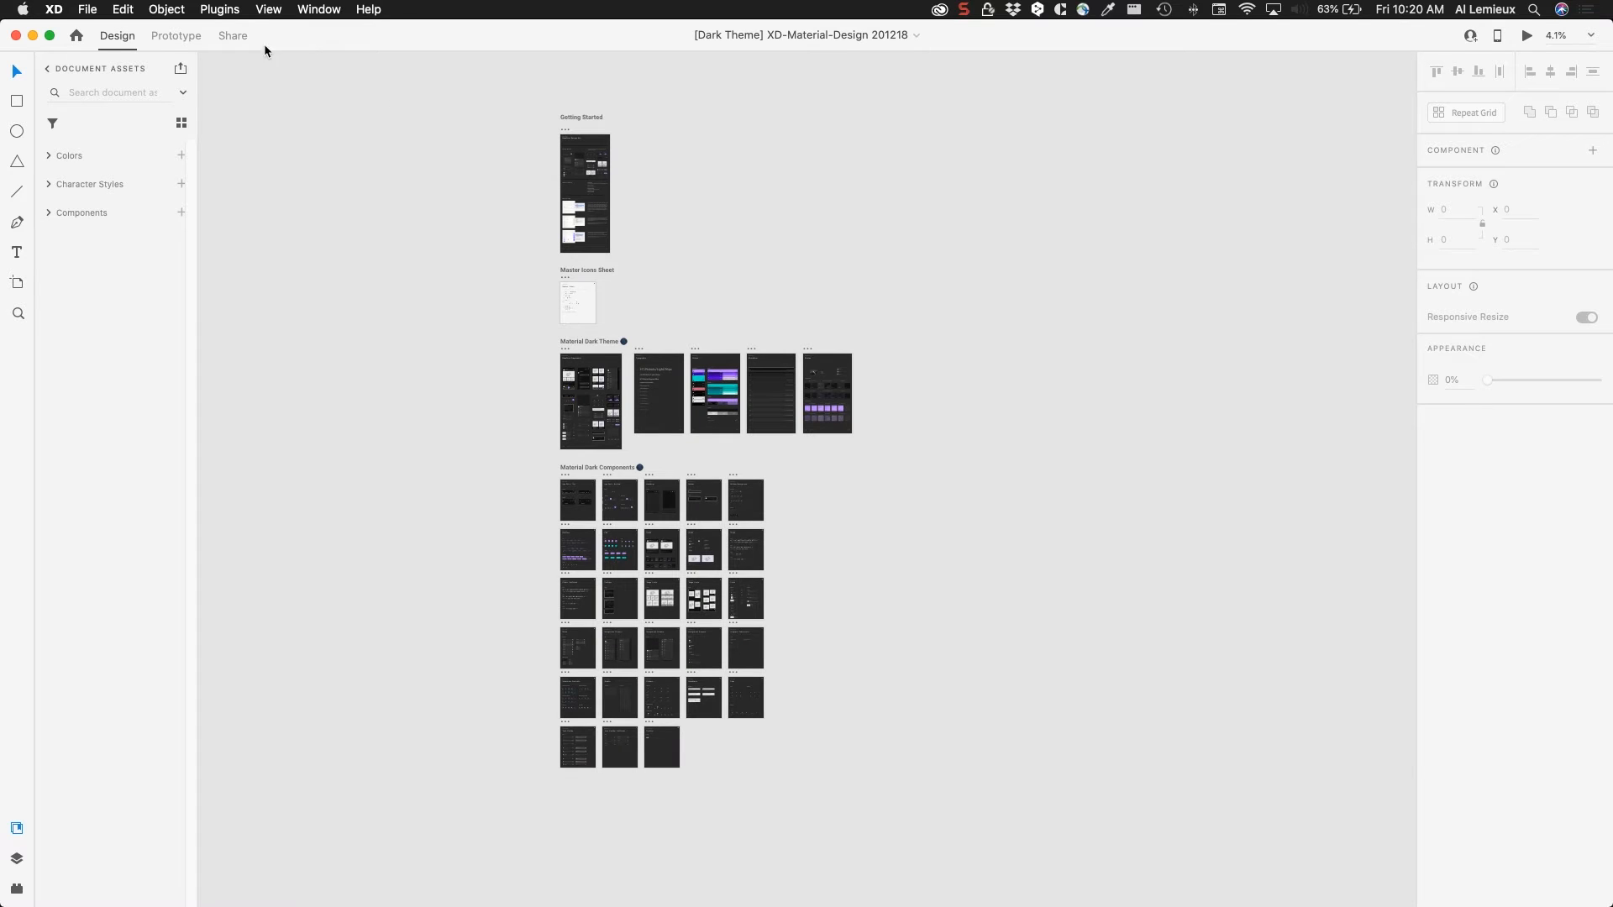
click(238, 10)
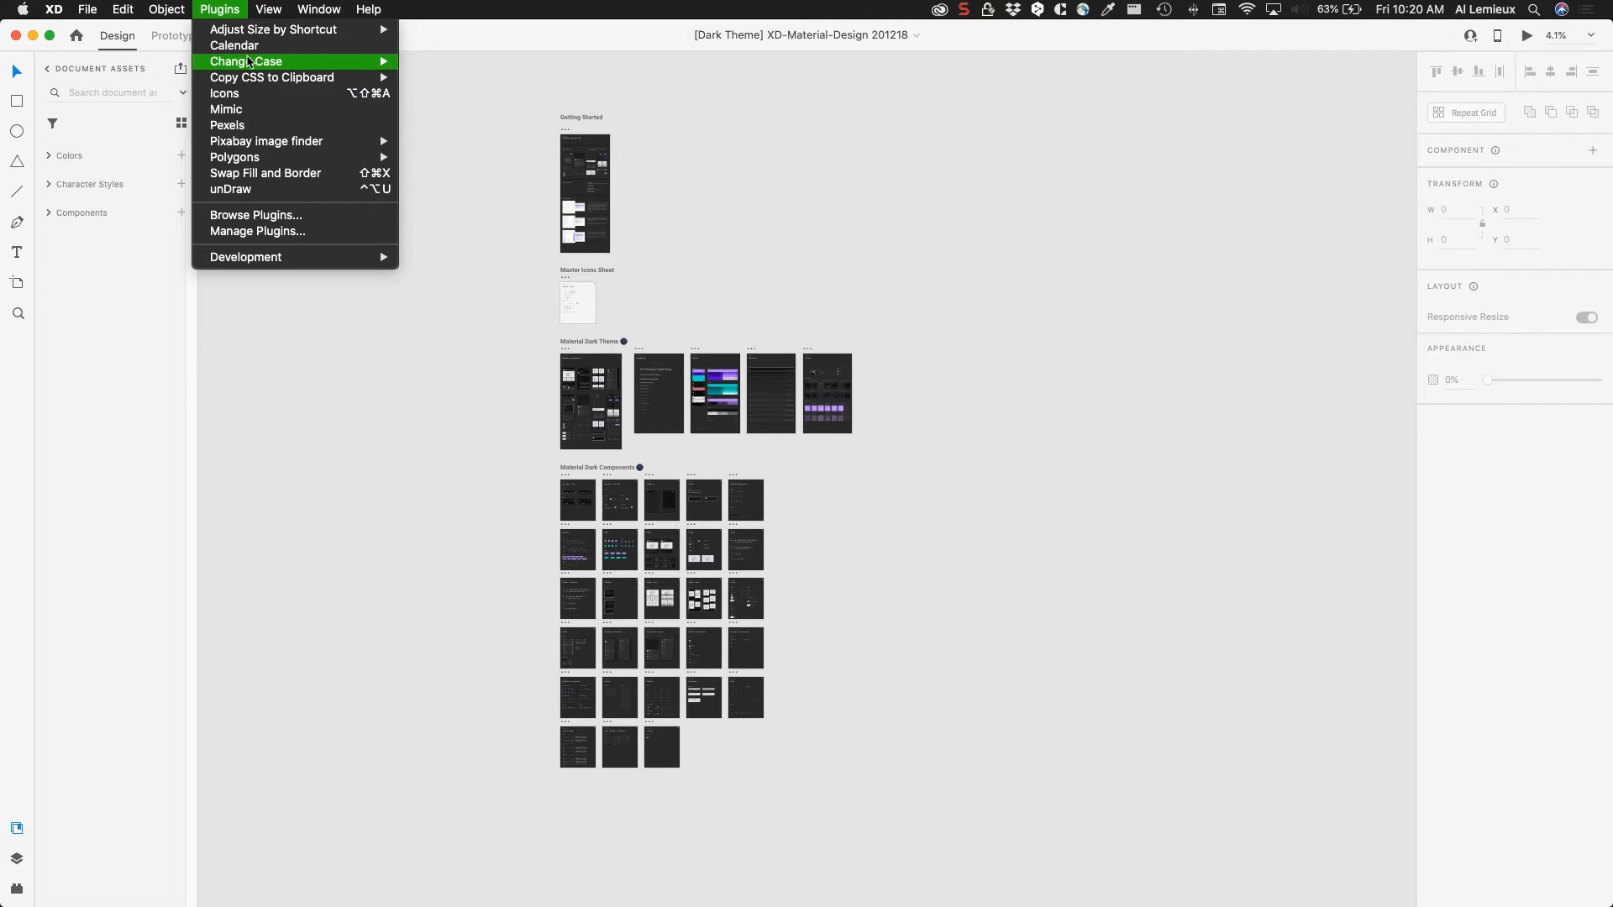
mouse_move(256, 162)
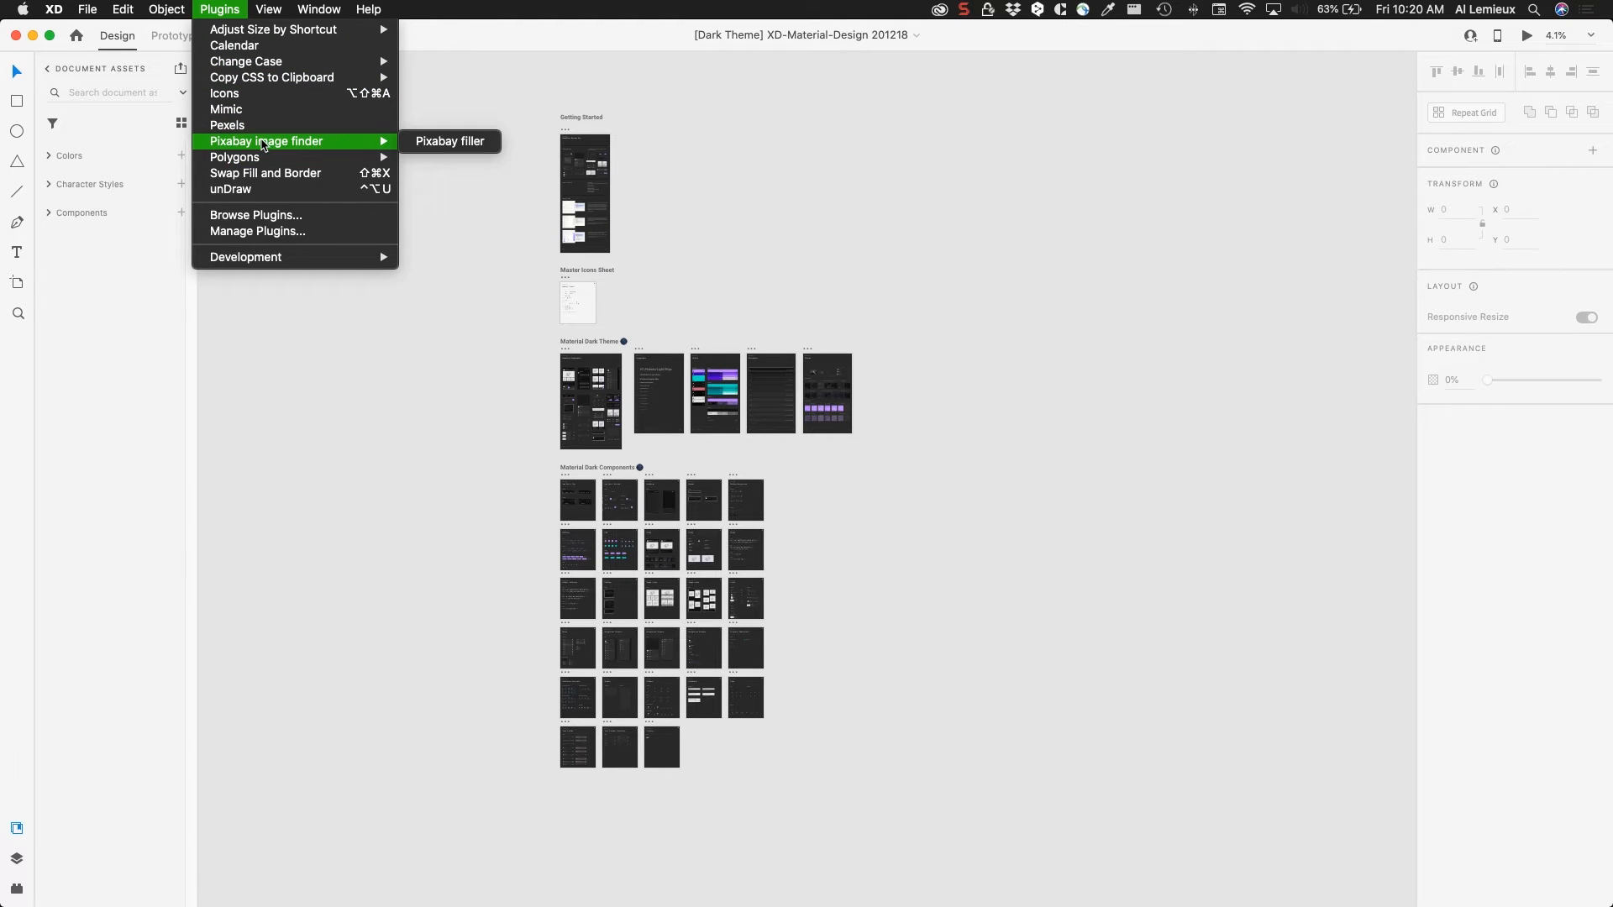
click(199, 6)
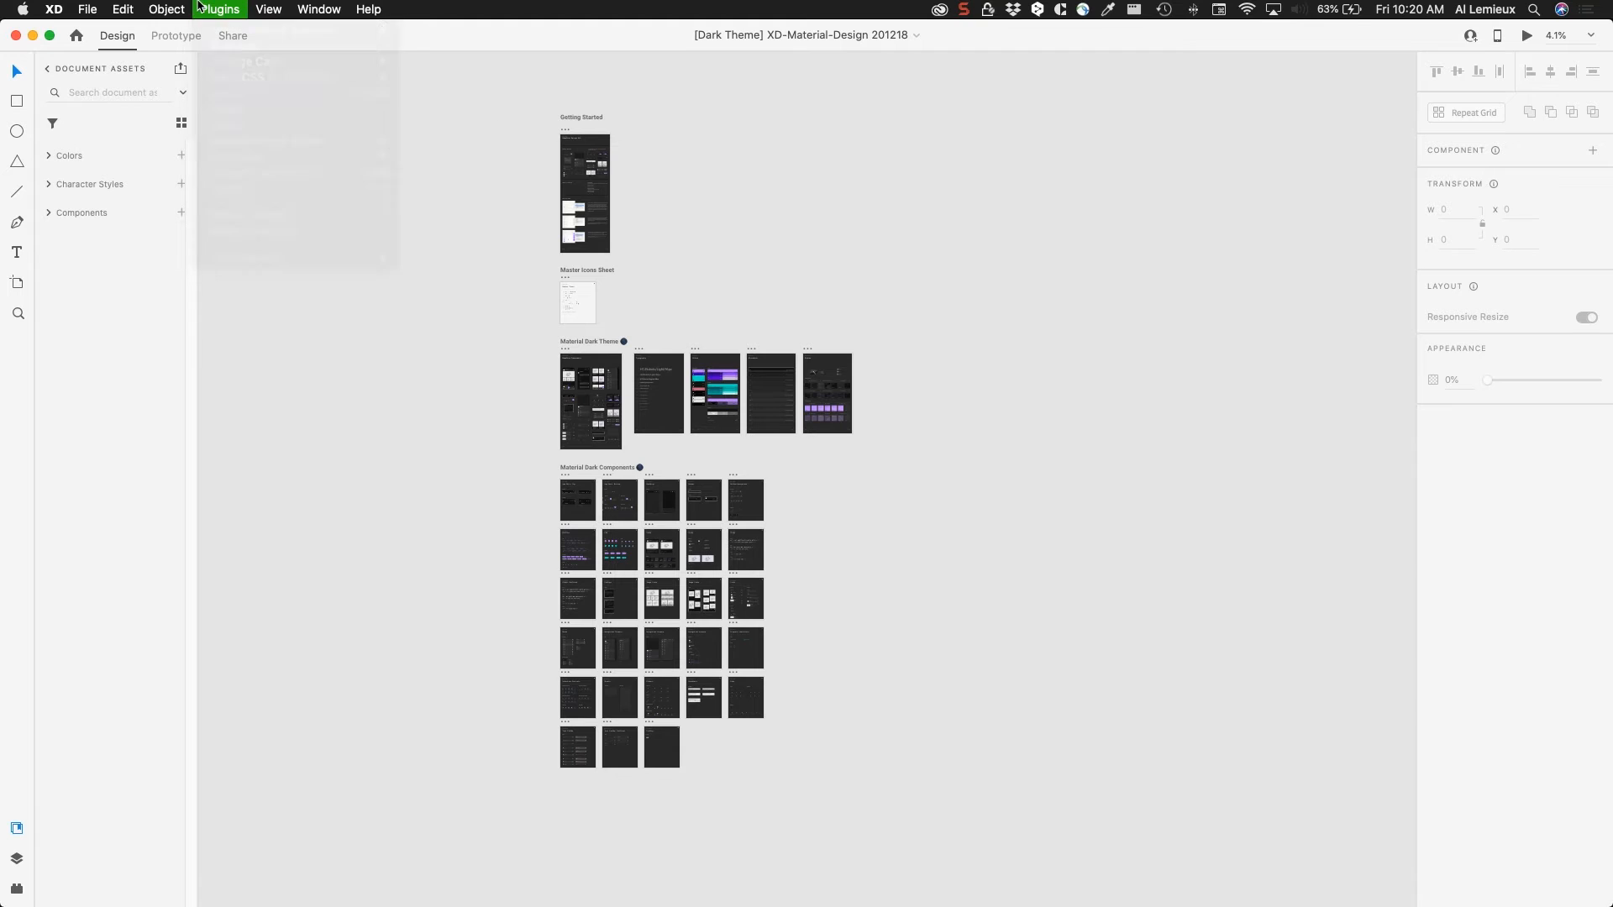
click(19, 889)
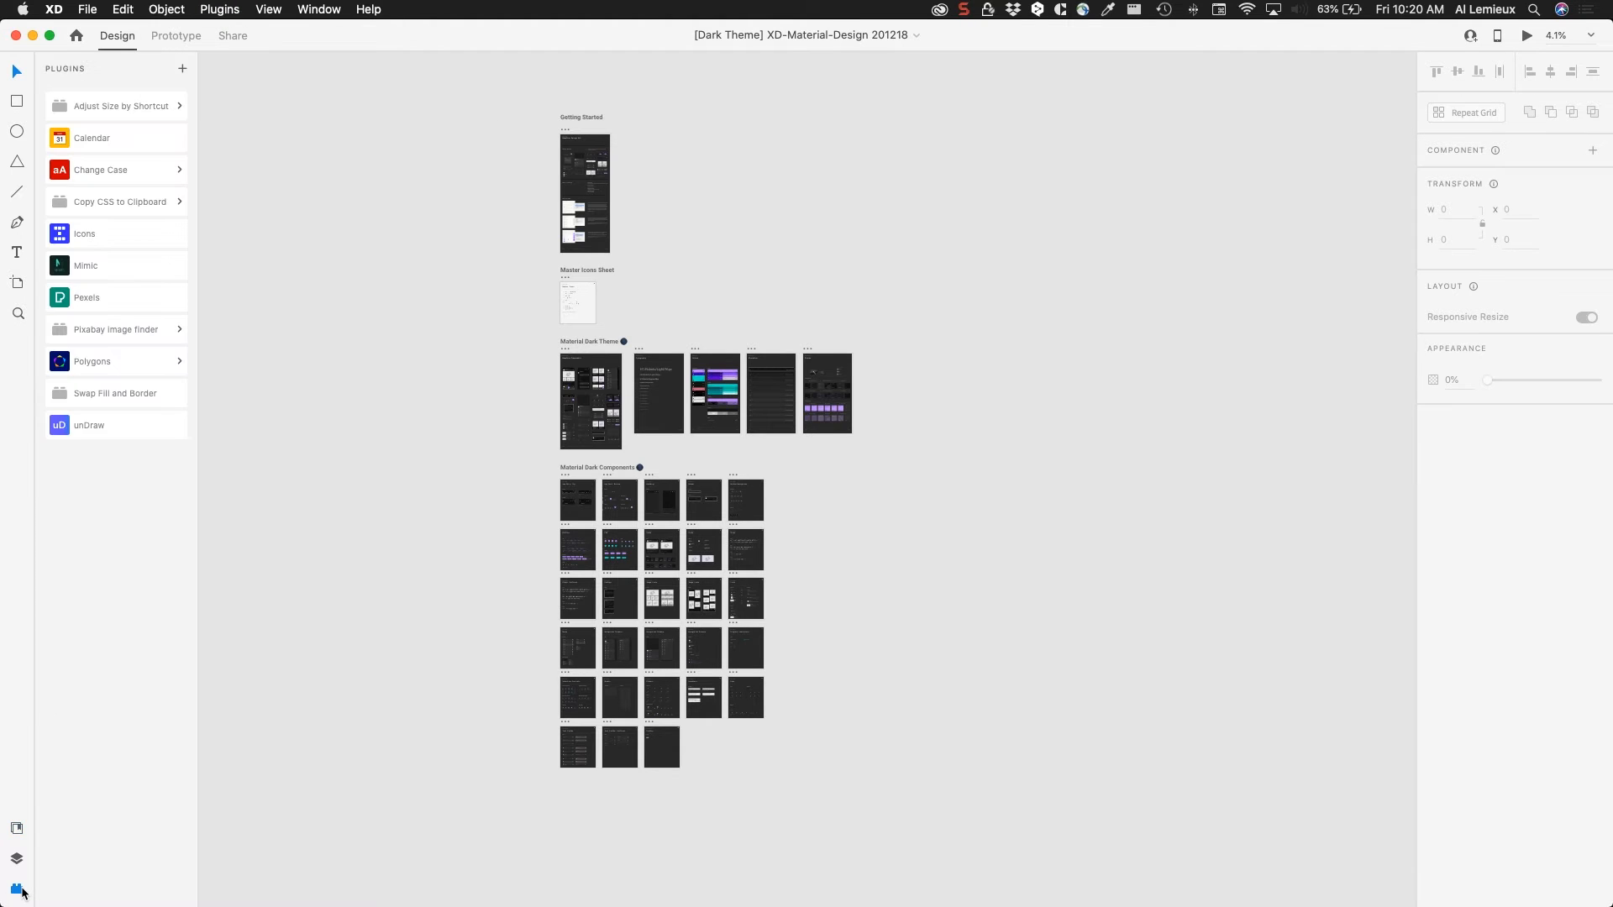
Step: Try running the Pixabay filler on the image topic Trees without any object selected
click(110, 333)
click(101, 359)
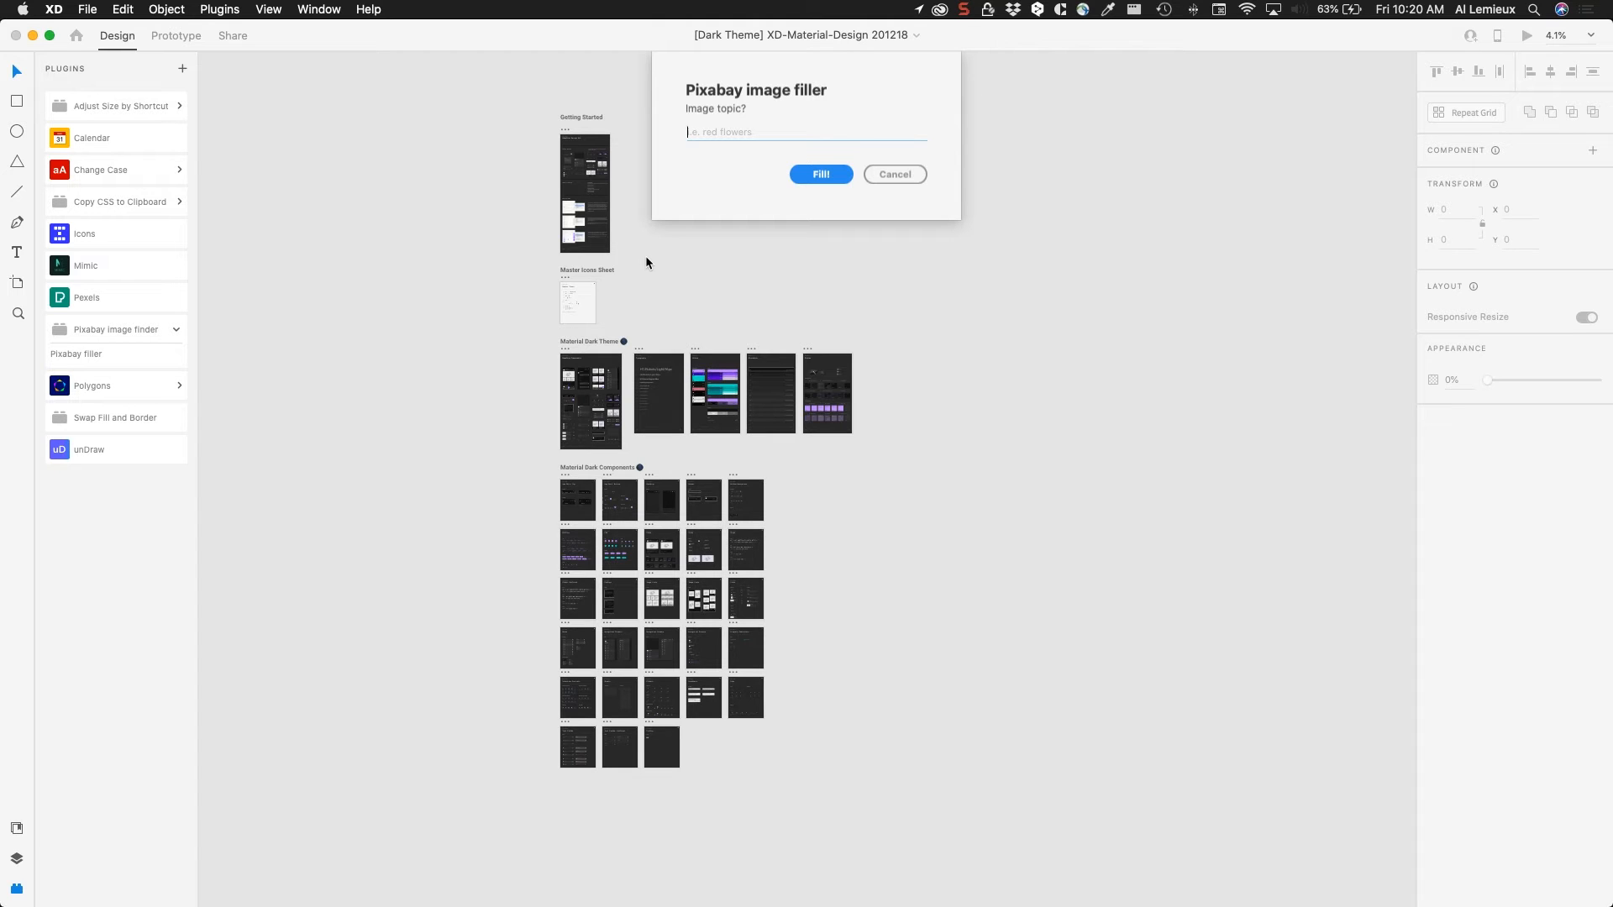
text(Trees)
key(Return)
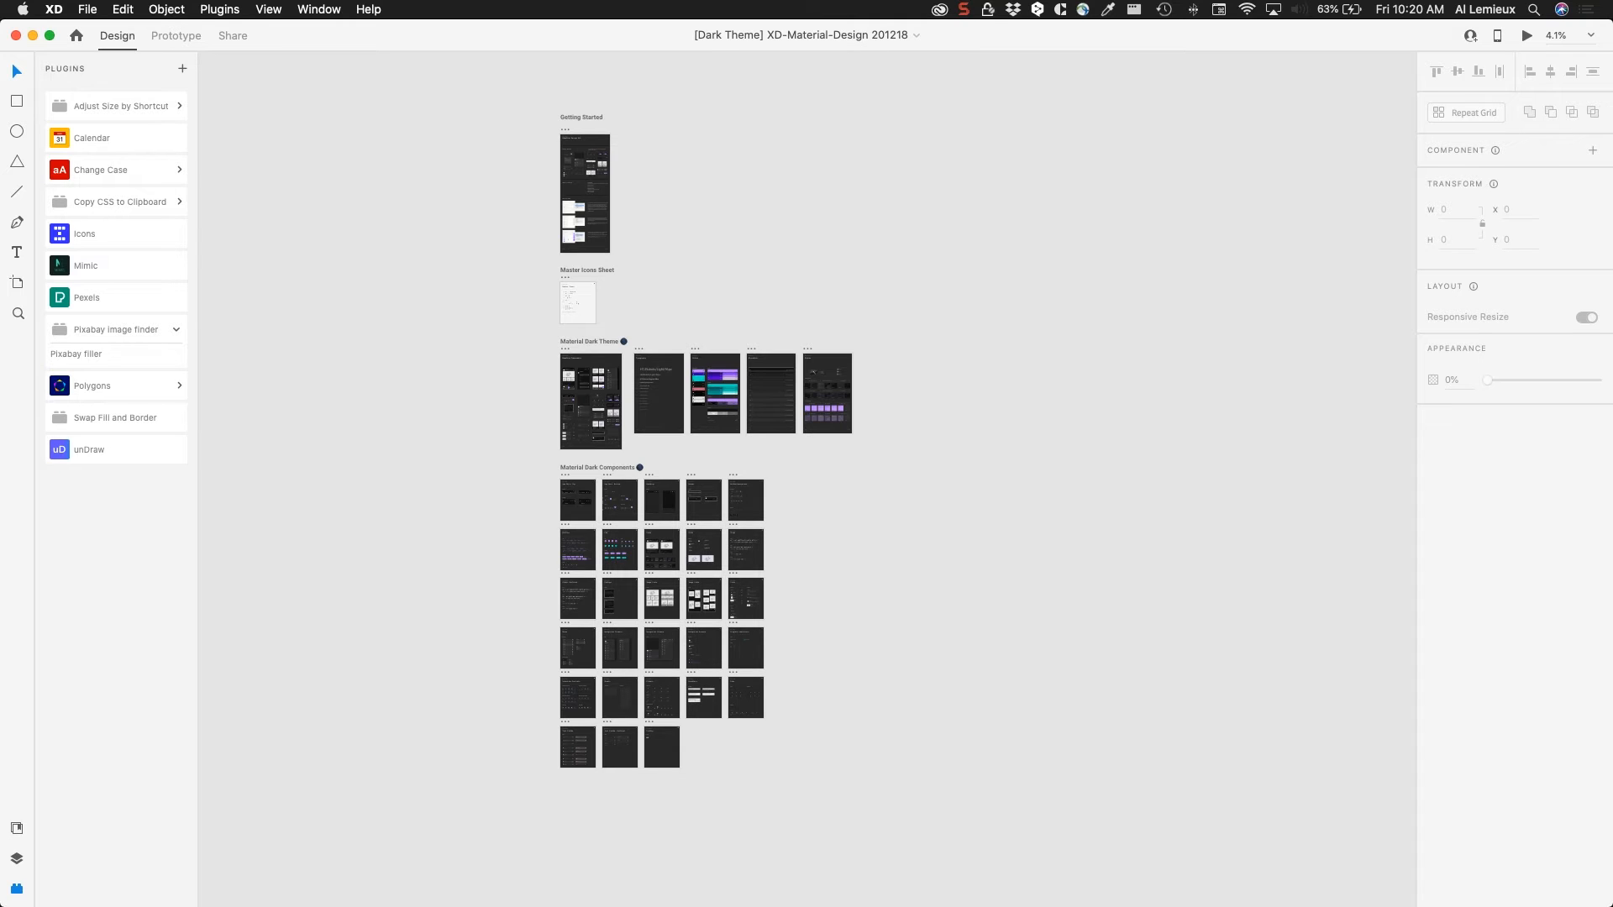
click(99, 354)
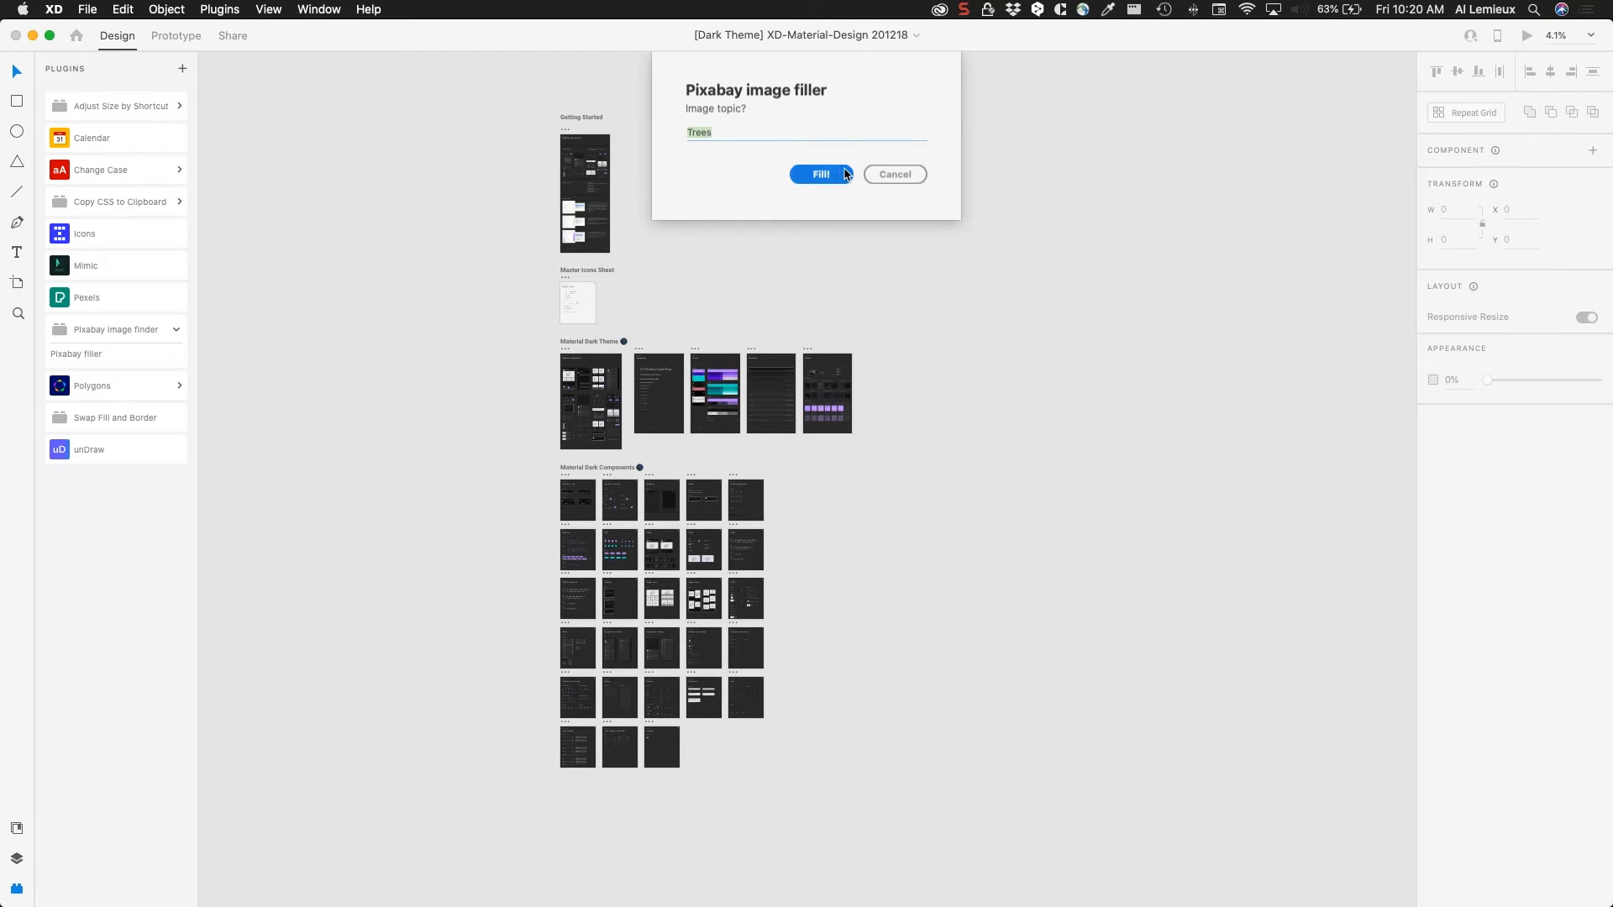
click(843, 175)
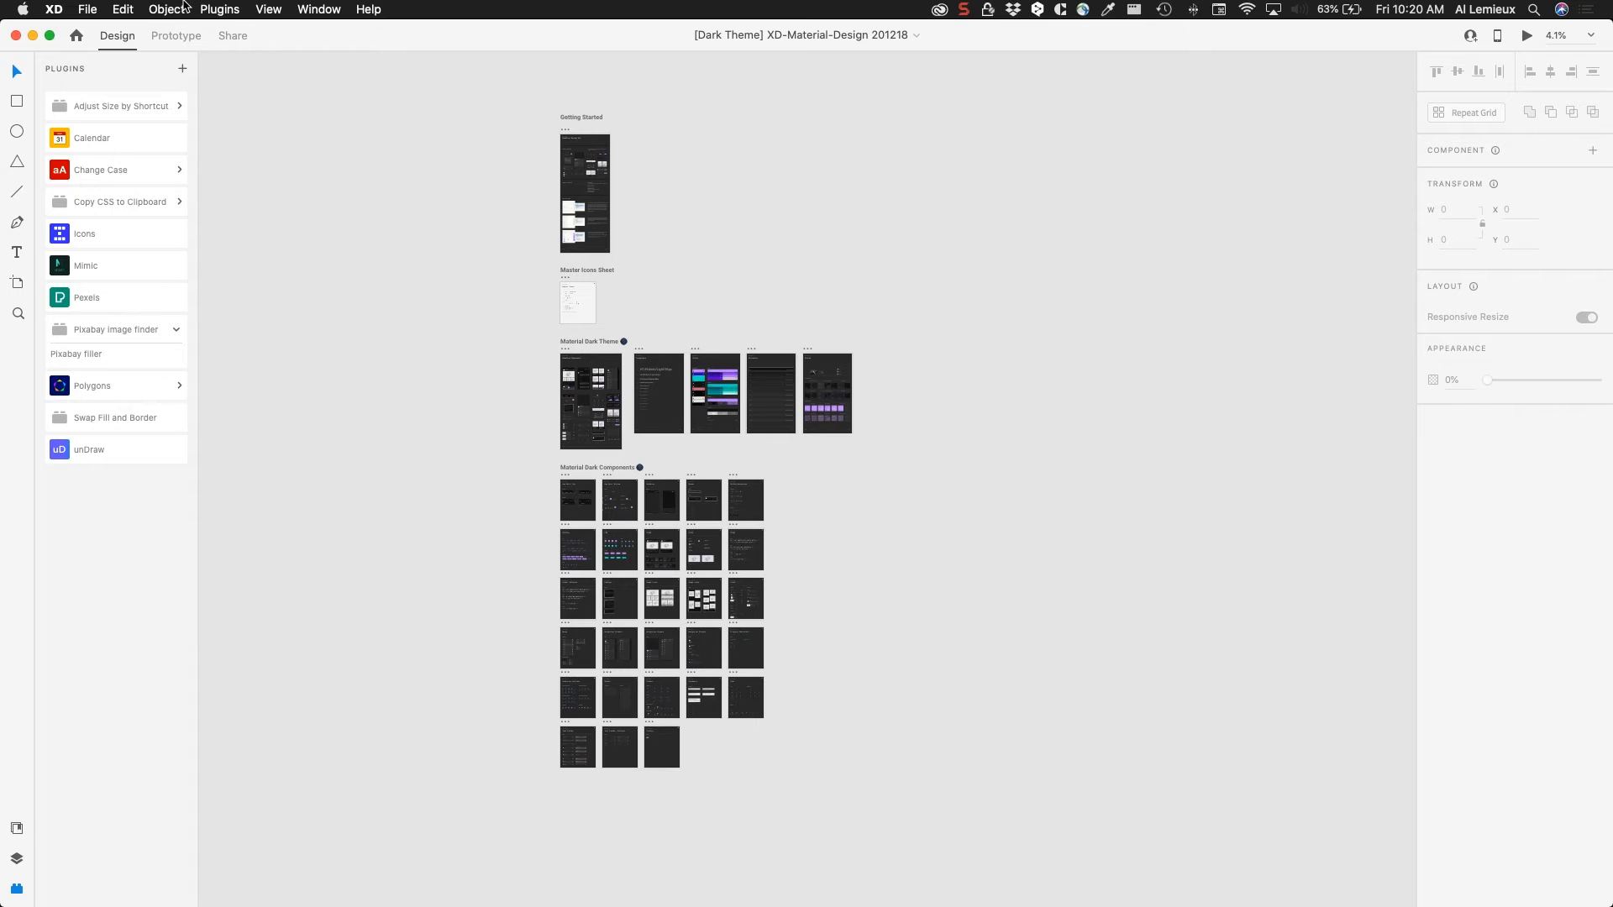
Step: Retry the Pixabay filler with the stored Trees topic, still without selecting an object
click(217, 9)
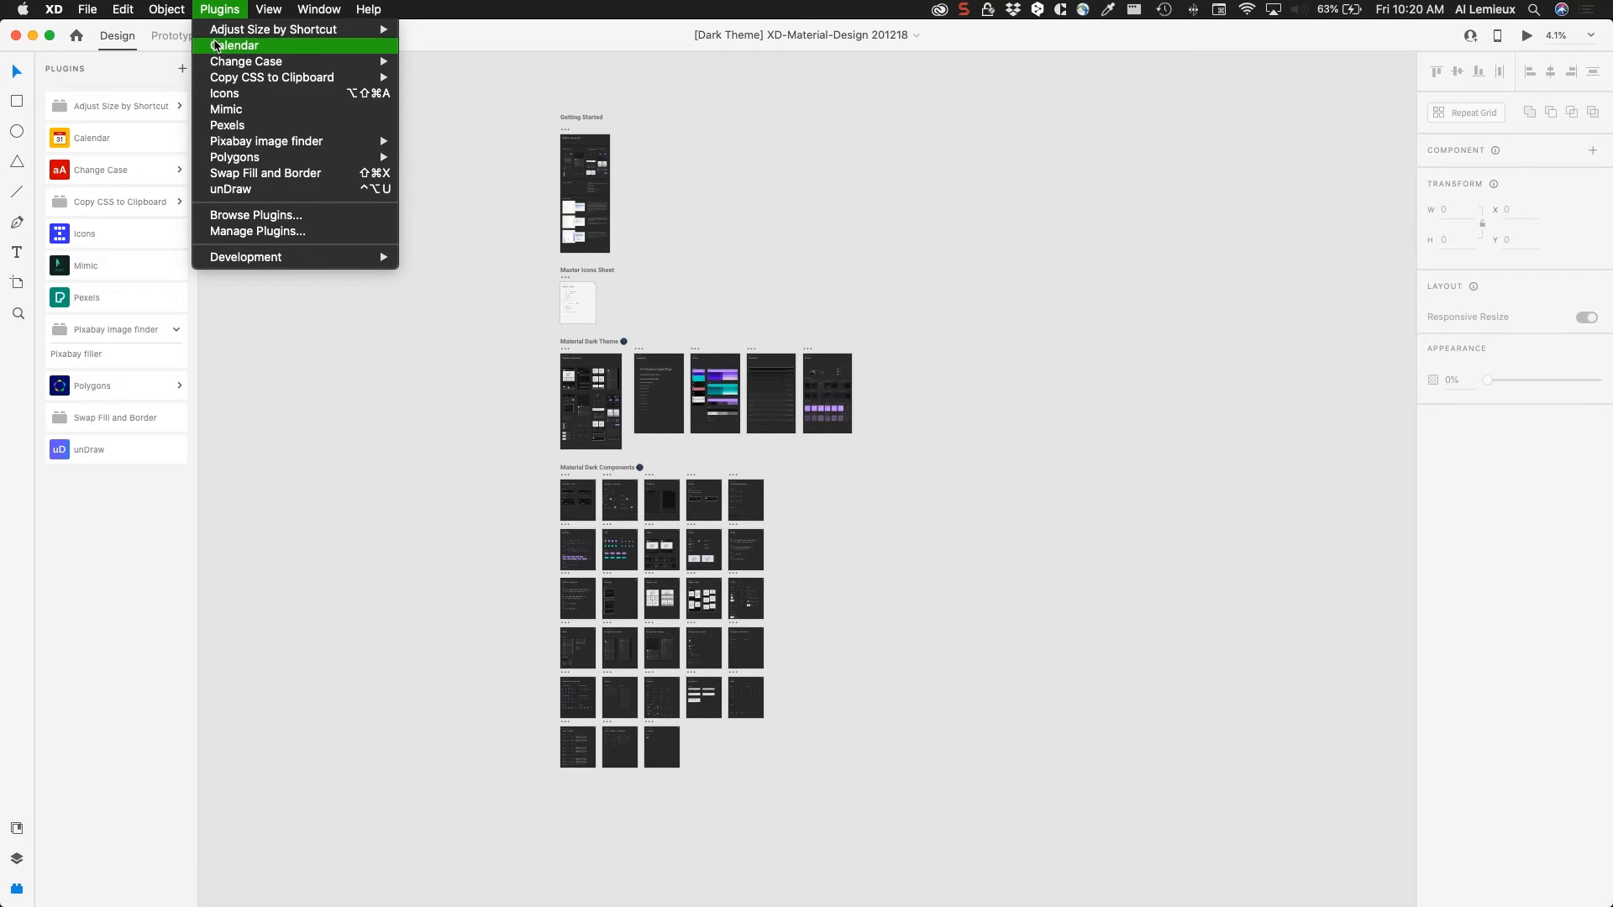
click(213, 6)
click(213, 6)
mouse_move(238, 144)
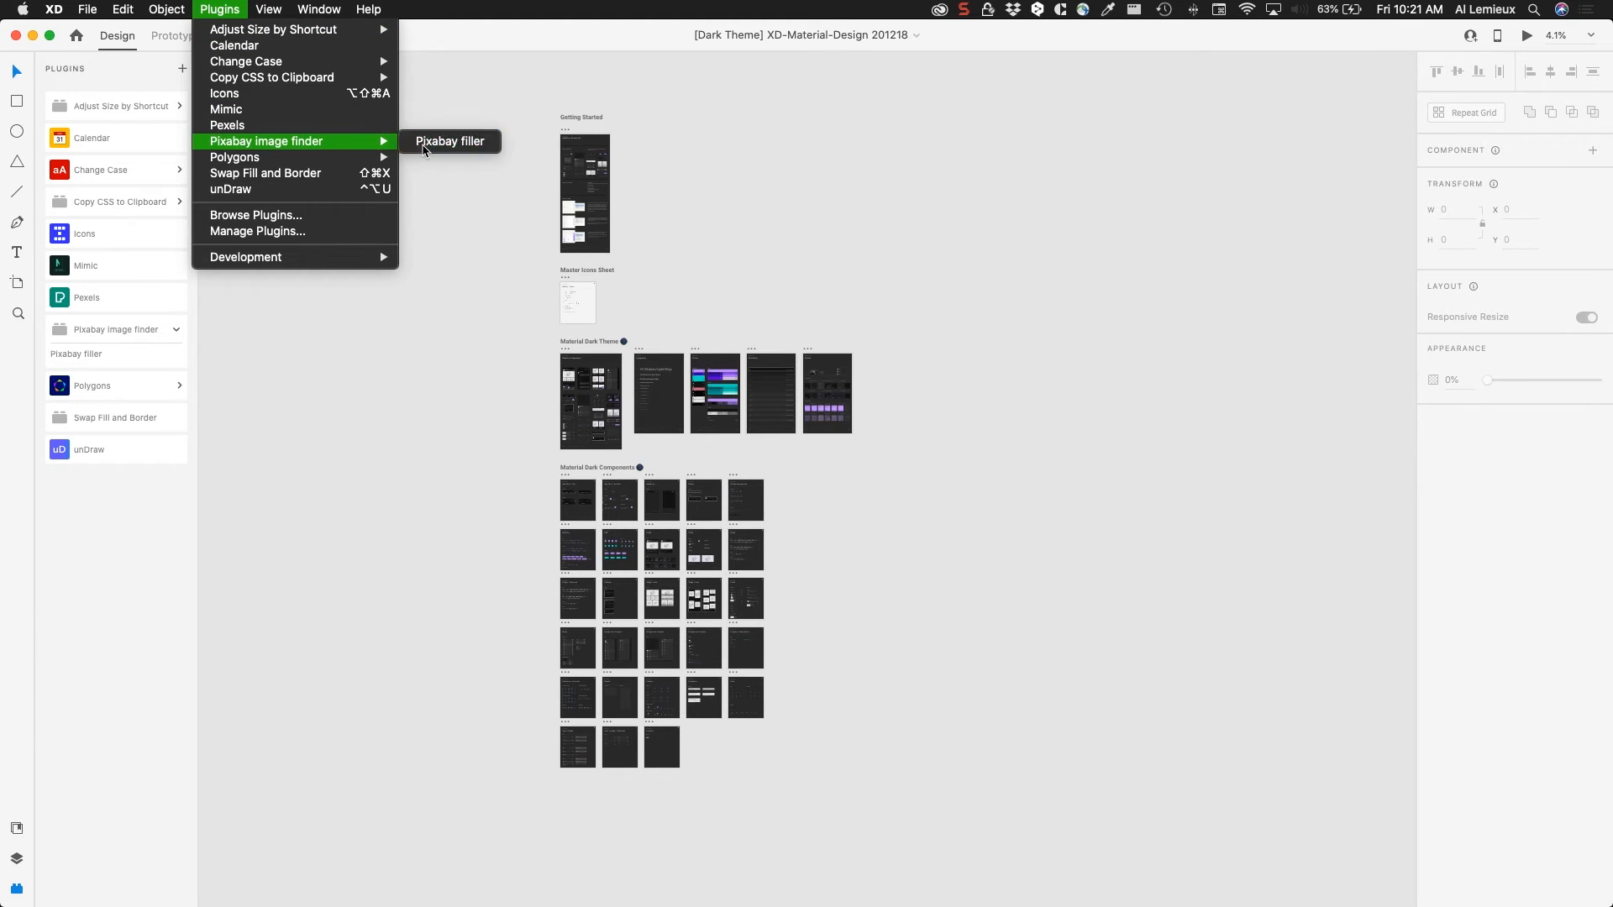
click(423, 145)
click(820, 173)
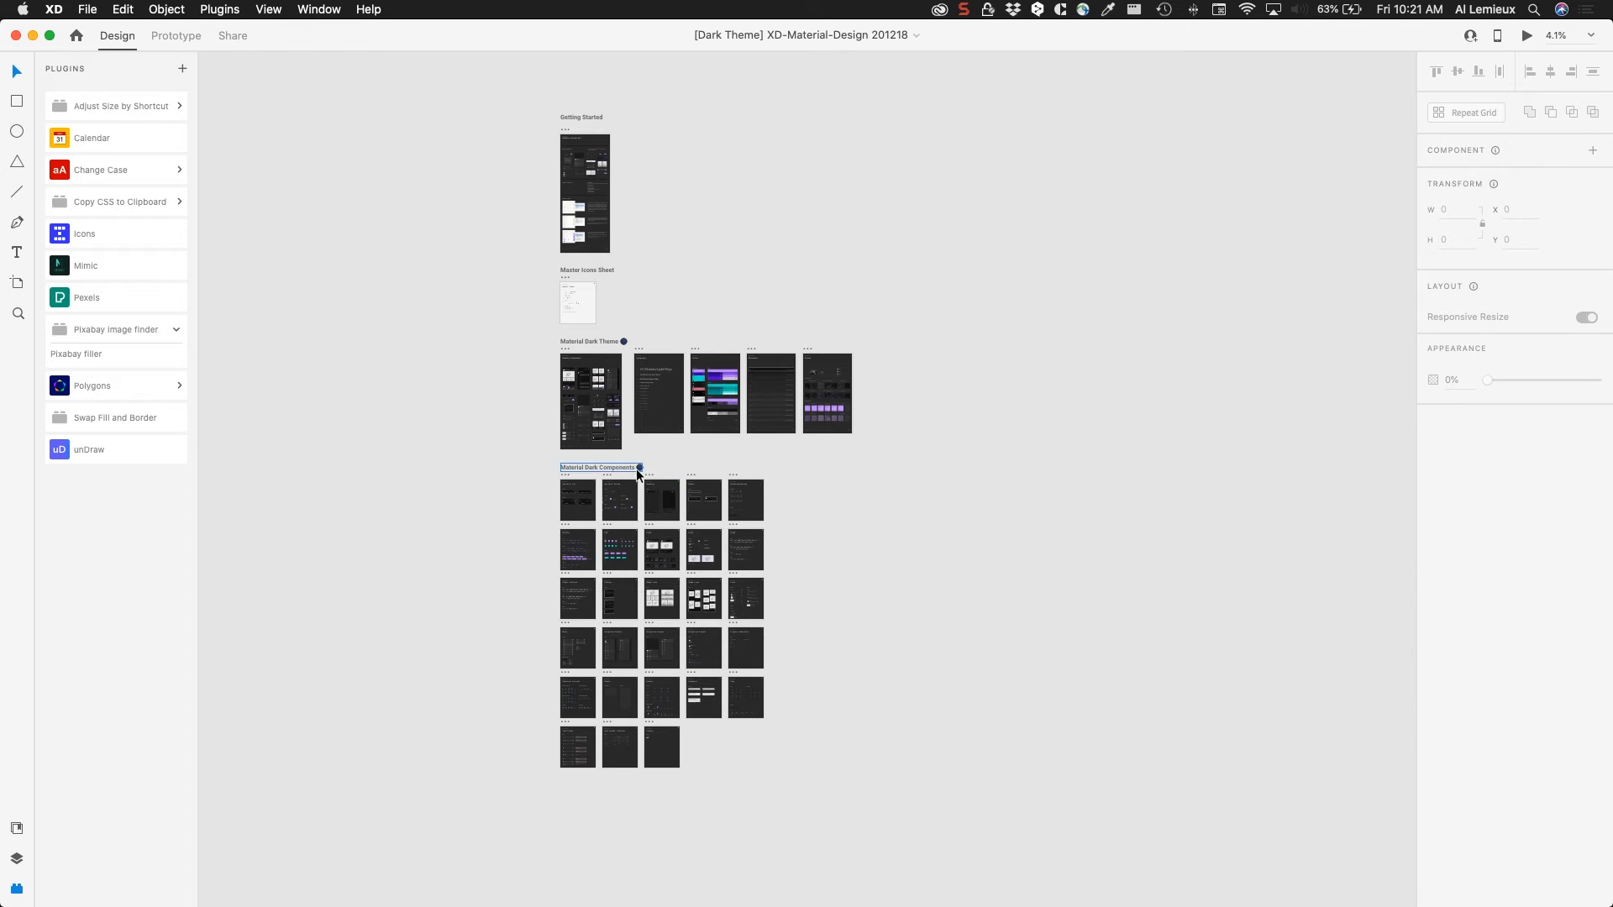
Step: Draw a rectangle about 360 by 395 on the Dark - Banner artboard, below the first two-line banner
scroll(678, 462, up, 10)
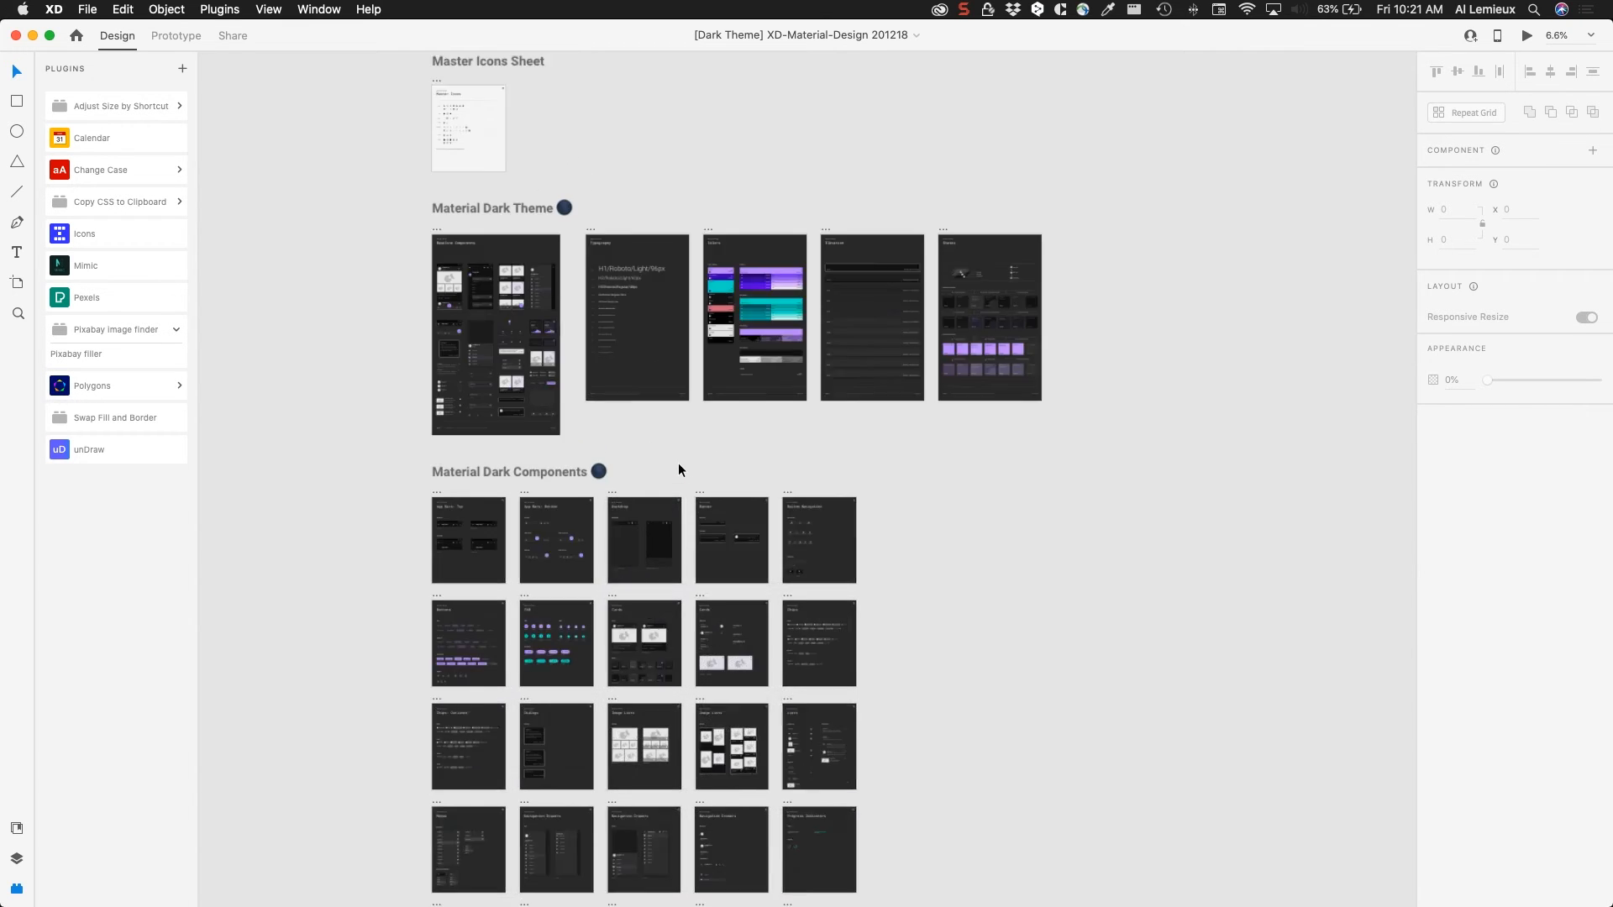
scroll(678, 470, up, 5)
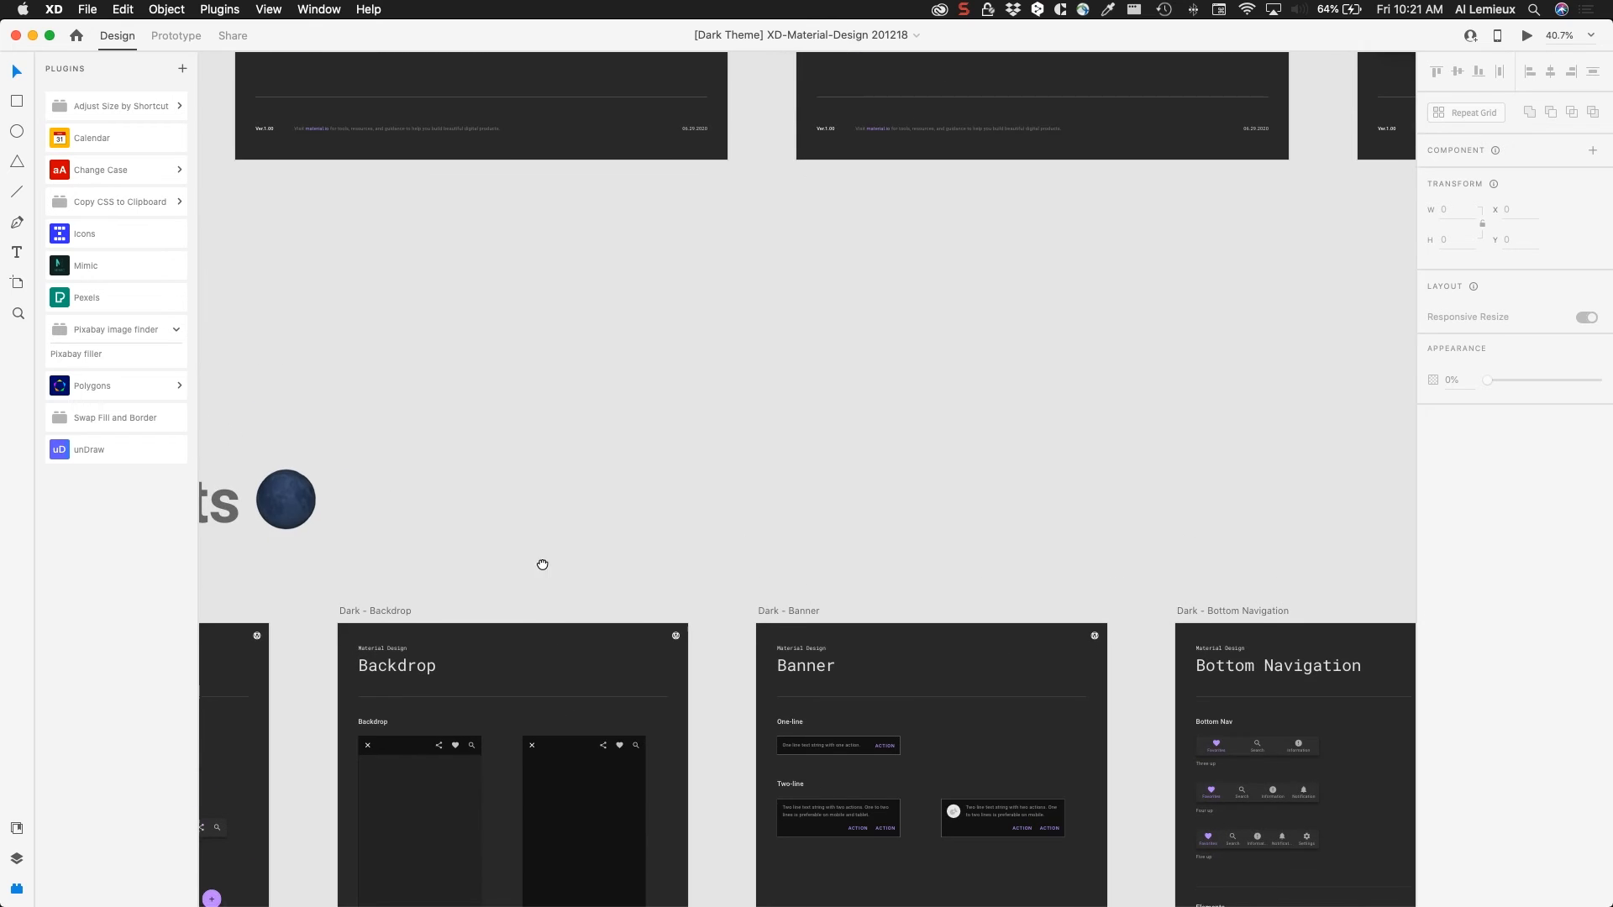
scroll(637, 475, down, 10)
scroll(563, 475, up, 5)
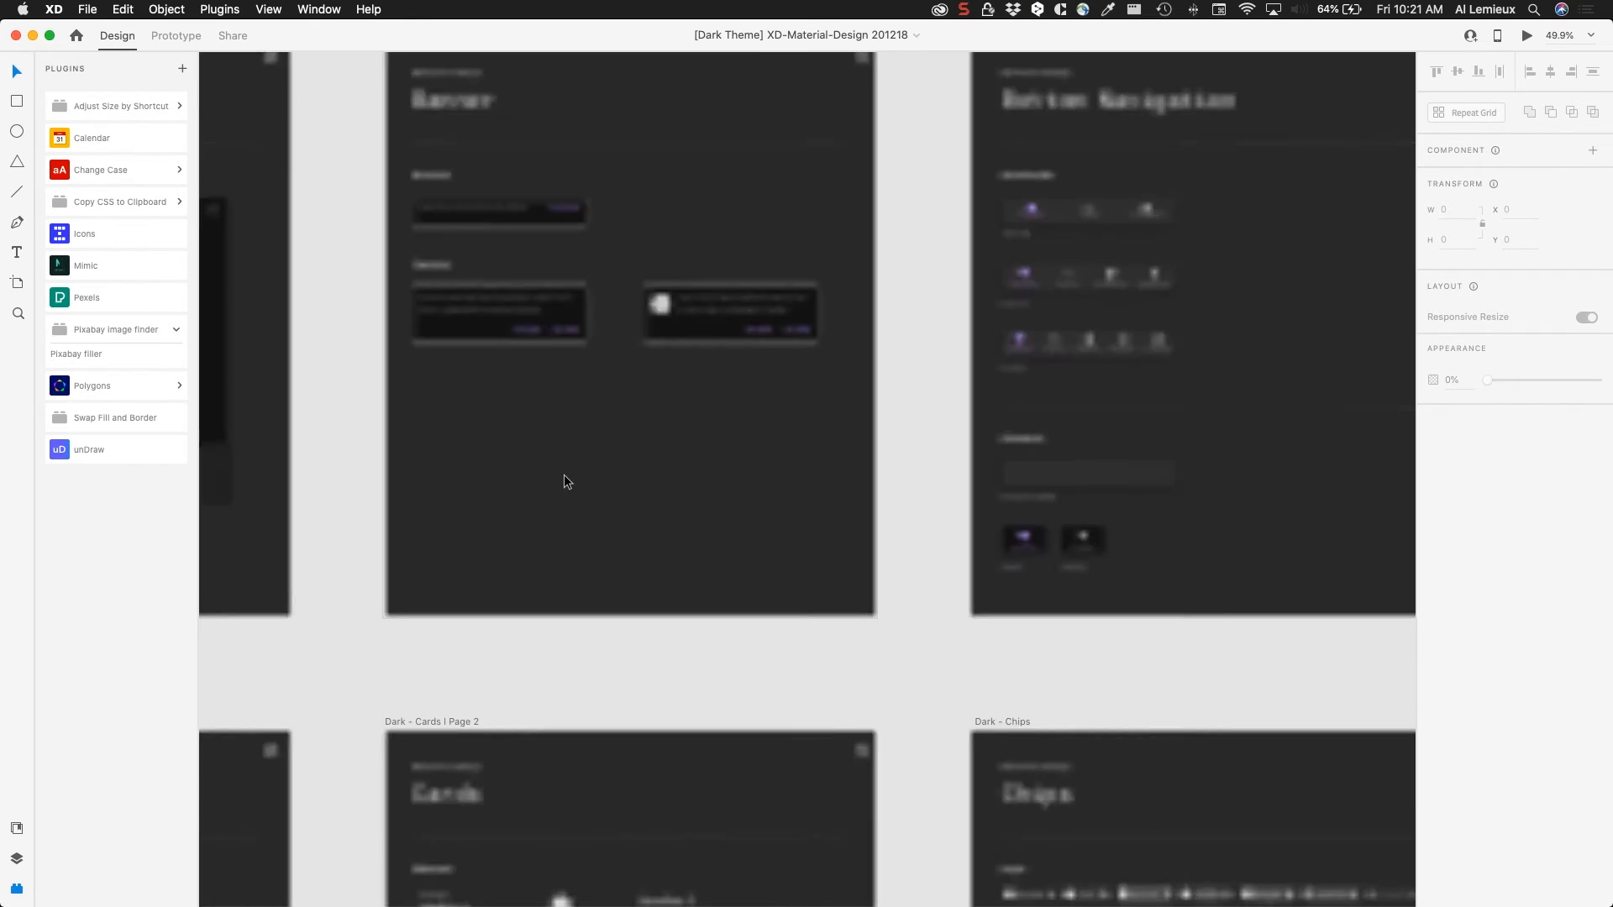
drag(560, 464, 583, 504)
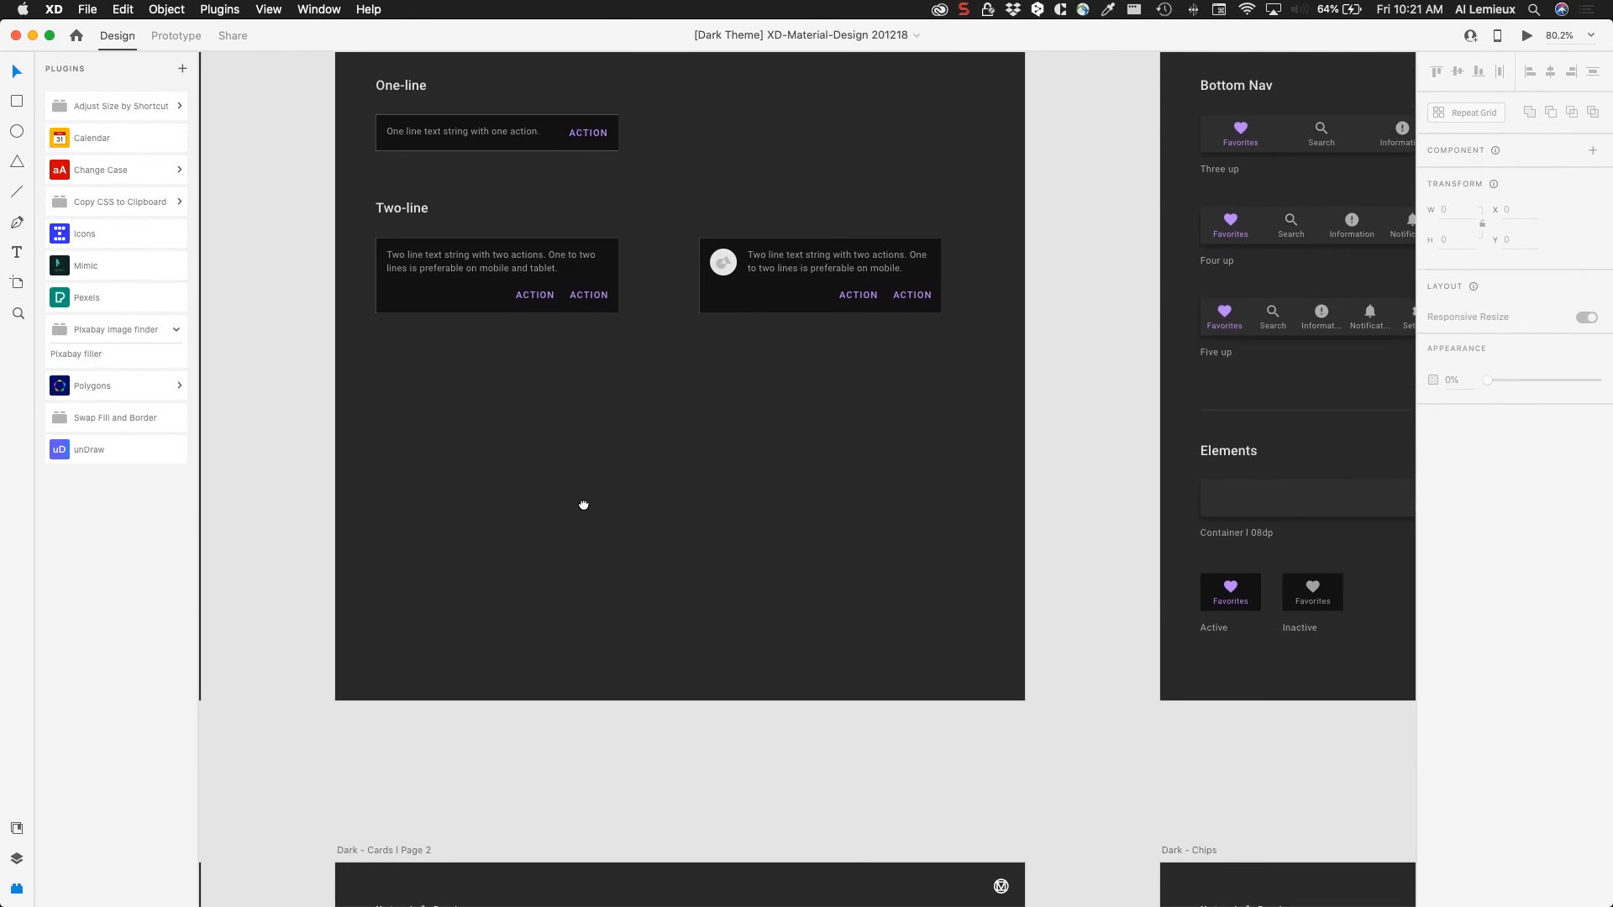
click(17, 102)
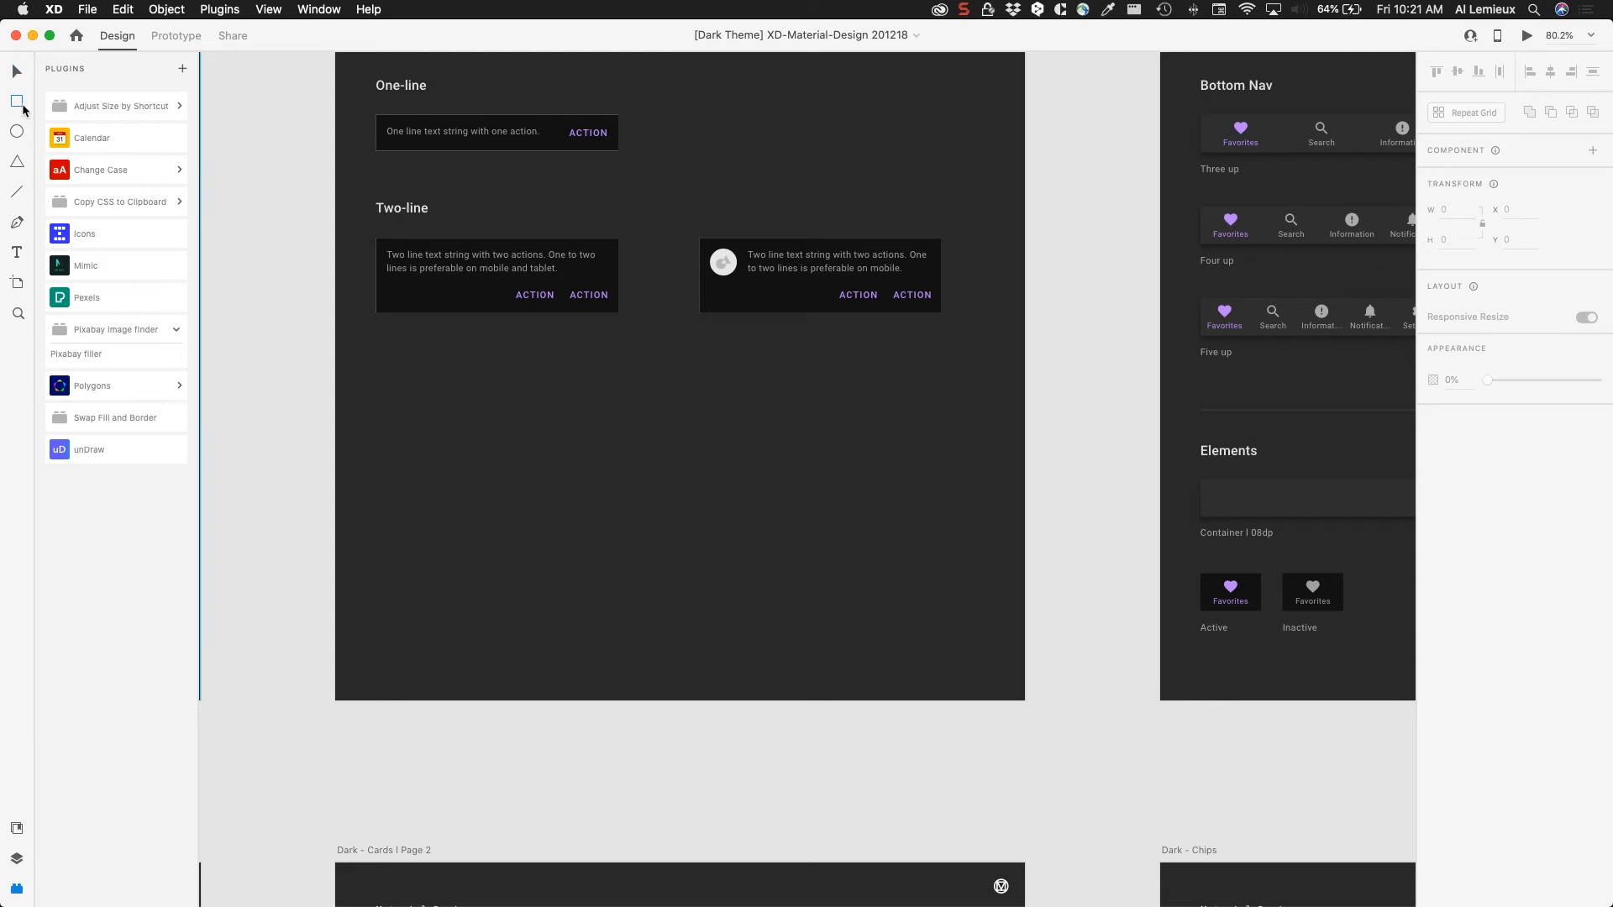
mouse_move(376, 351)
mouse_down()
mouse_move(547, 577)
mouse_move(655, 634)
mouse_move(618, 616)
mouse_up()
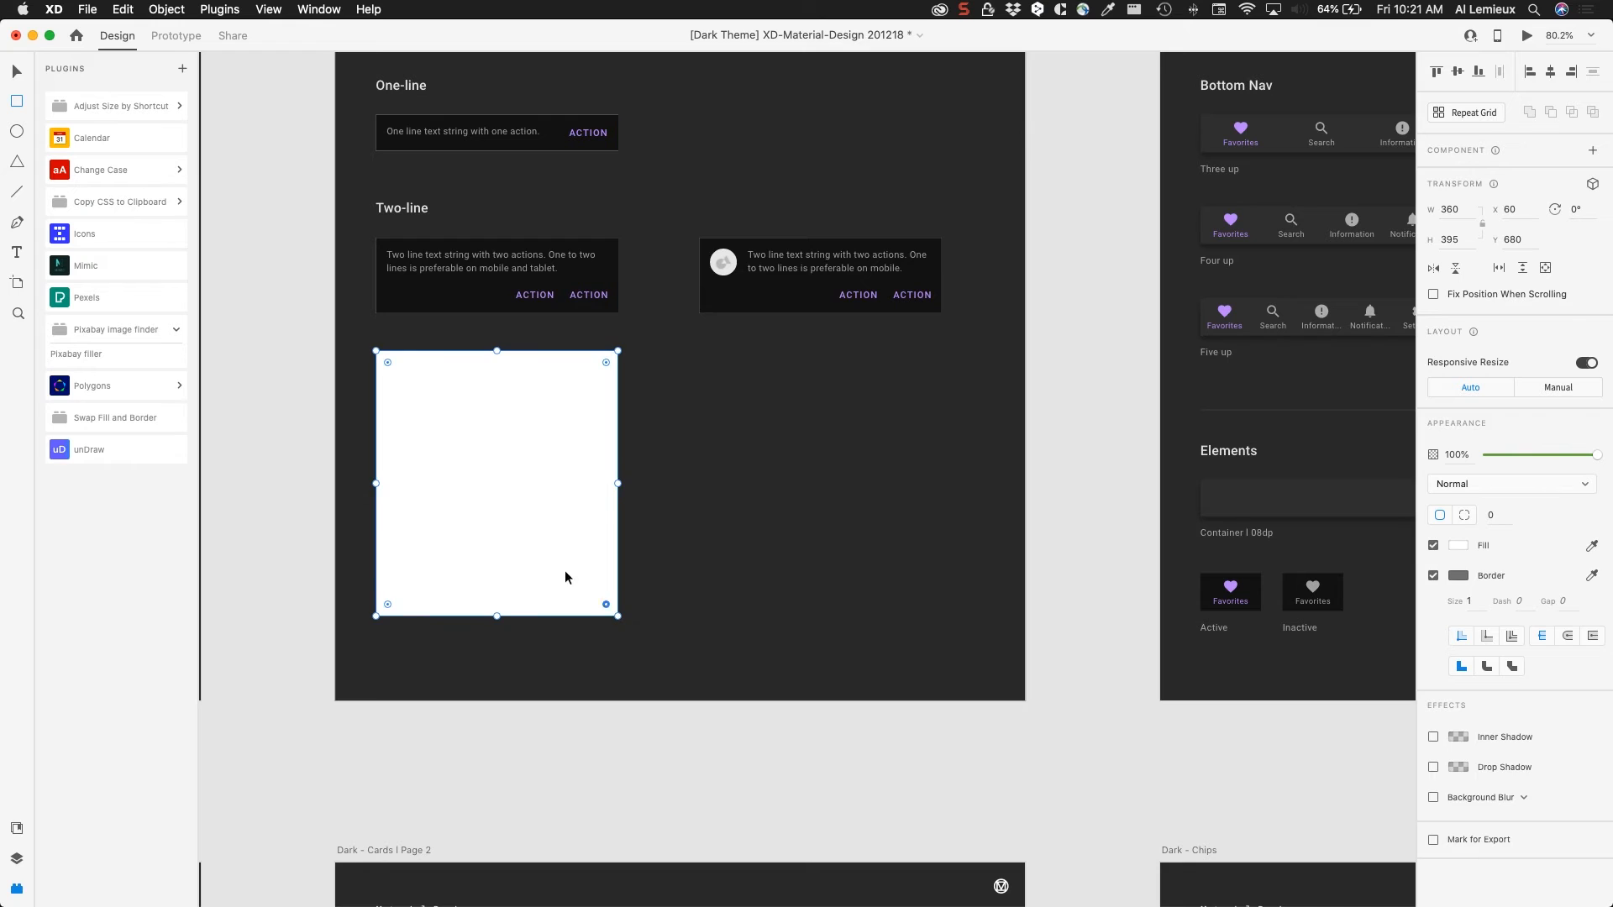
Step: Fill the new rectangle with a Pixabay image using the topic Trees, and deselect it
click(213, 9)
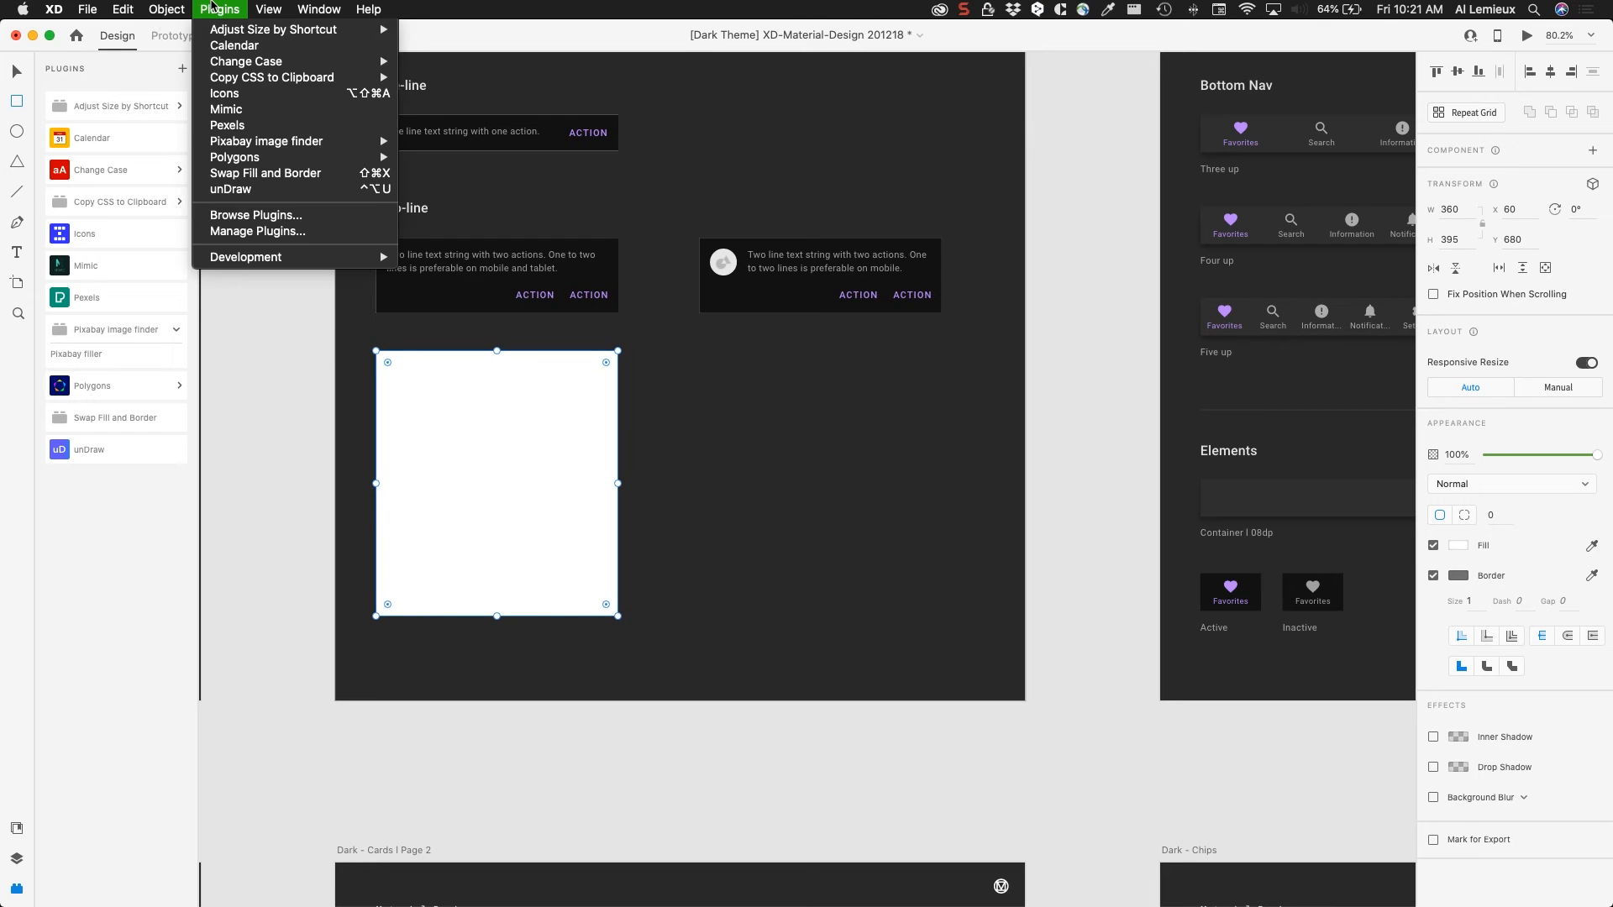
mouse_move(249, 154)
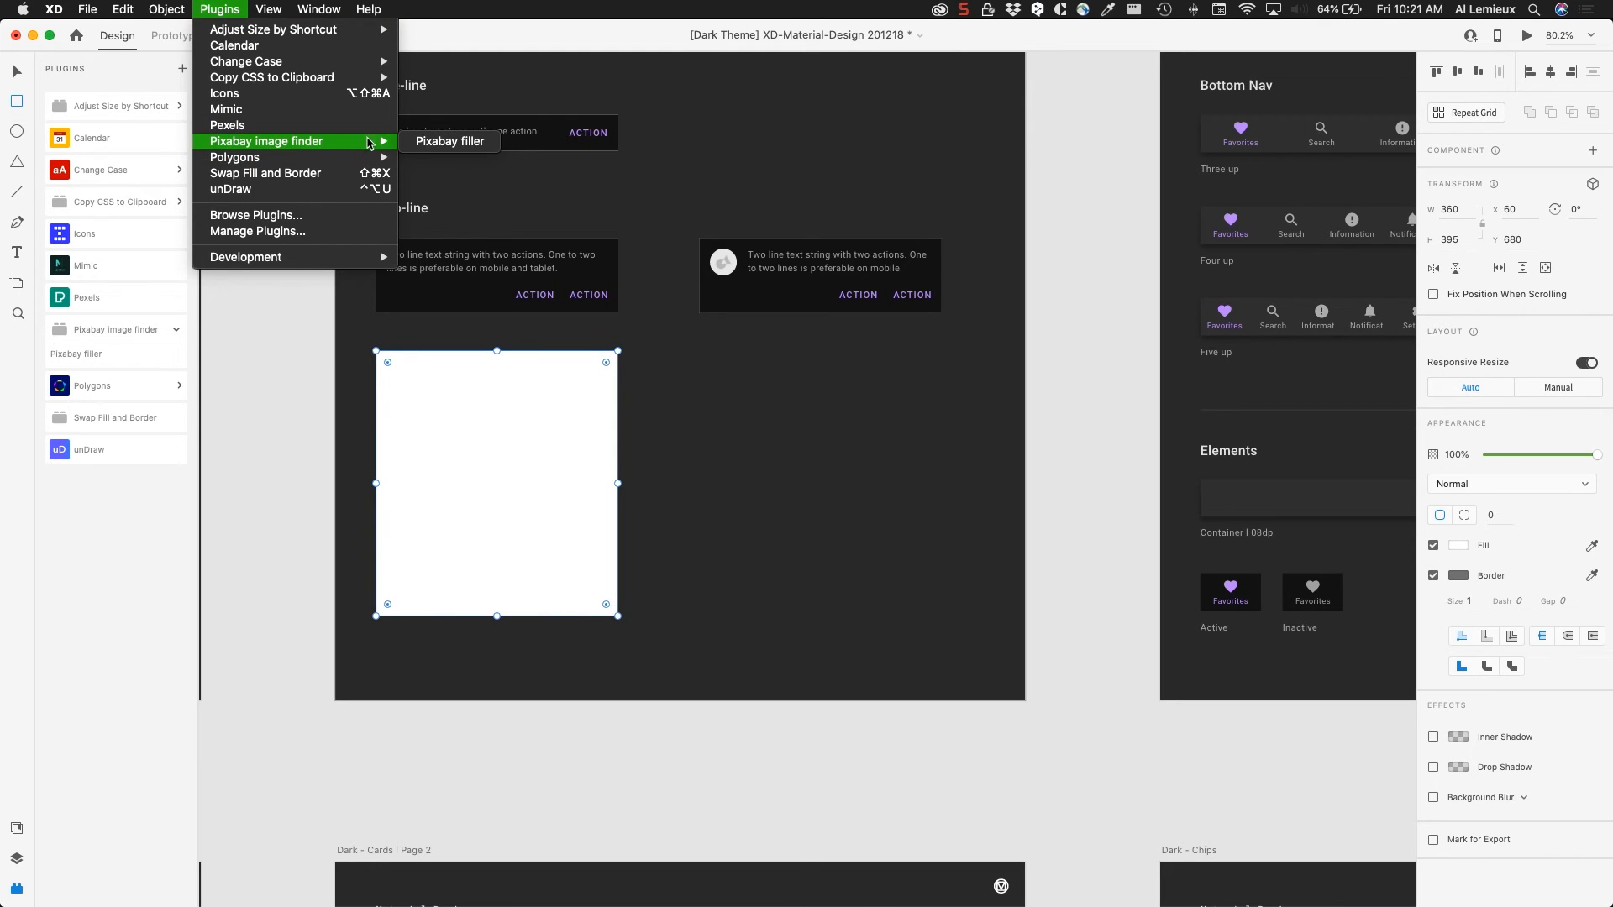
click(440, 147)
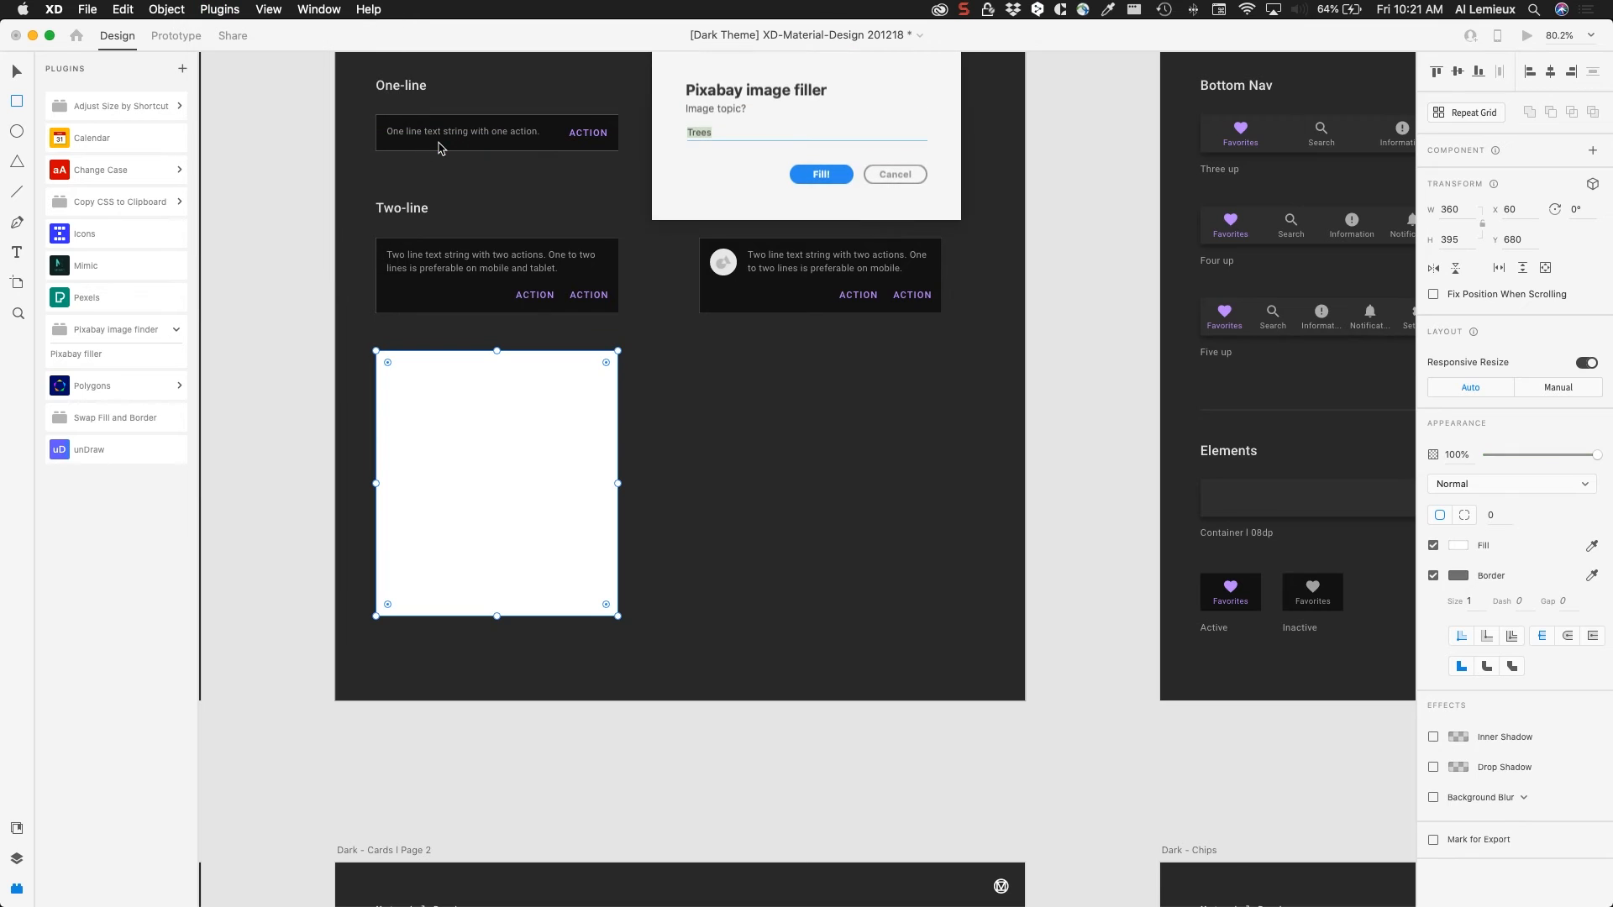
click(836, 178)
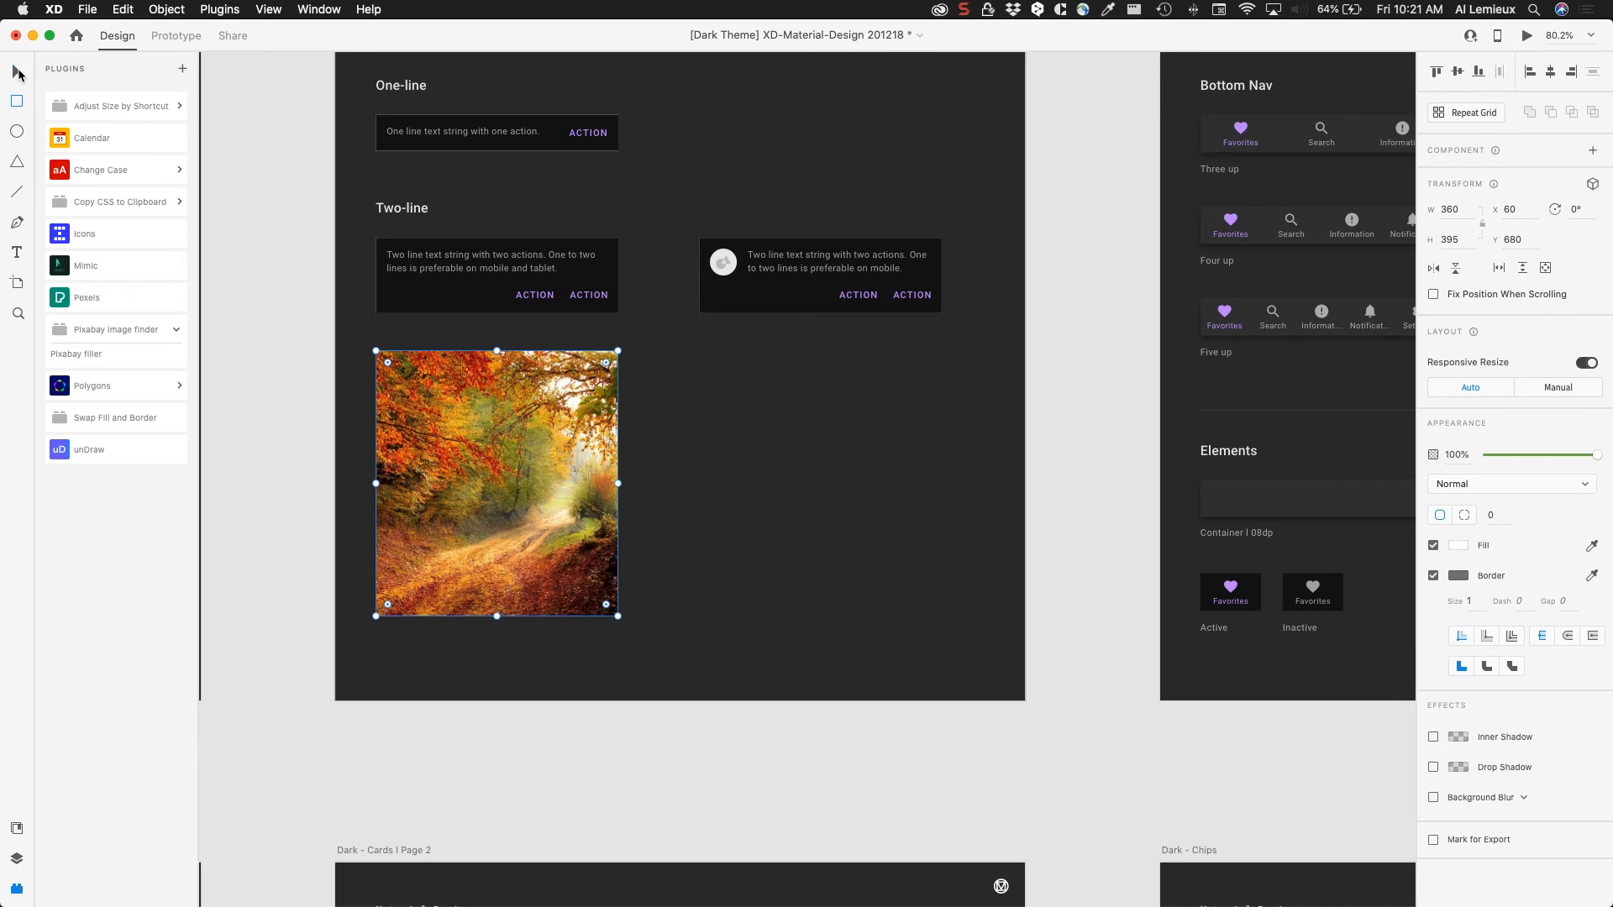
click(275, 199)
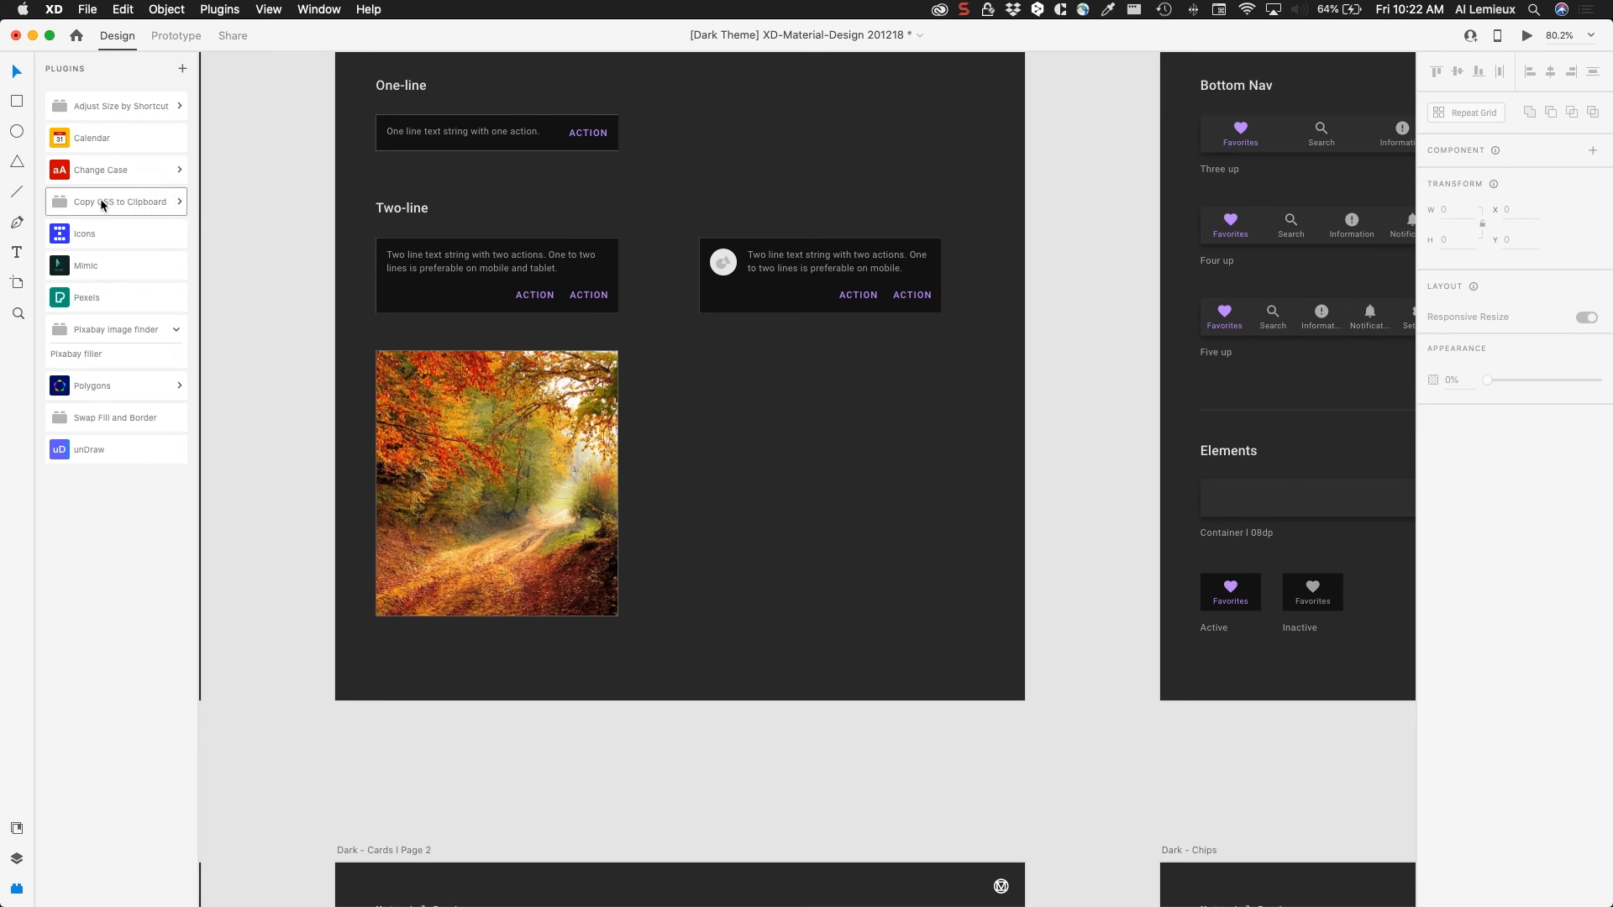
Step: View the icons offered by the Icons plugin and the illustrations offered by the unDraw plugin, closing each without inserting anything
click(88, 235)
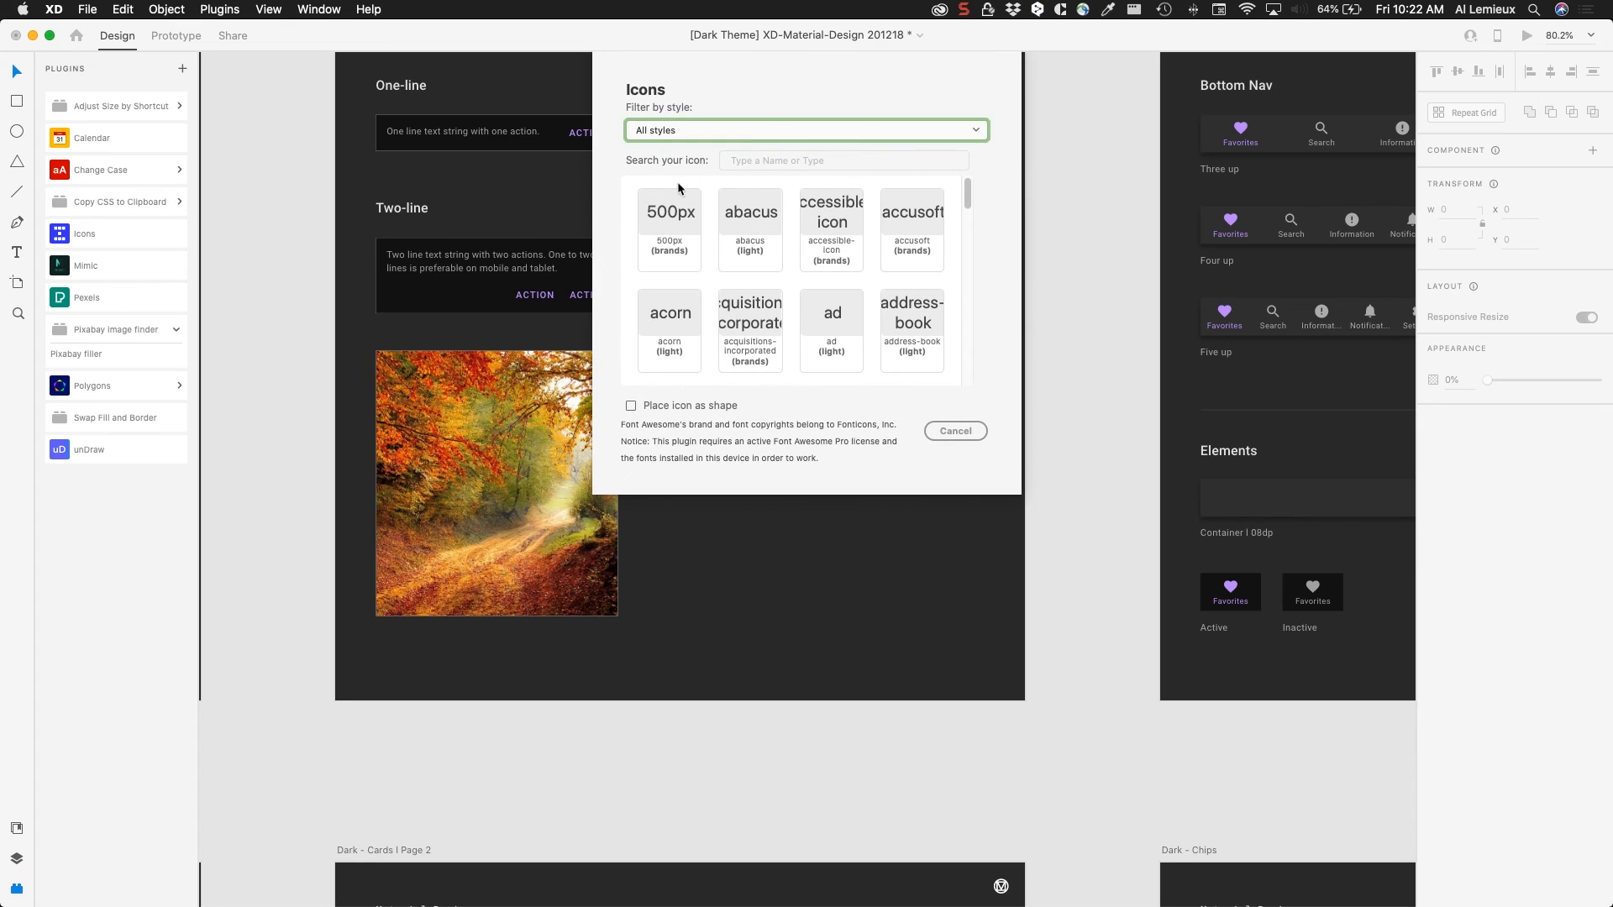
mouse_move(968, 192)
mouse_down()
mouse_move(968, 315)
mouse_move(967, 184)
mouse_up()
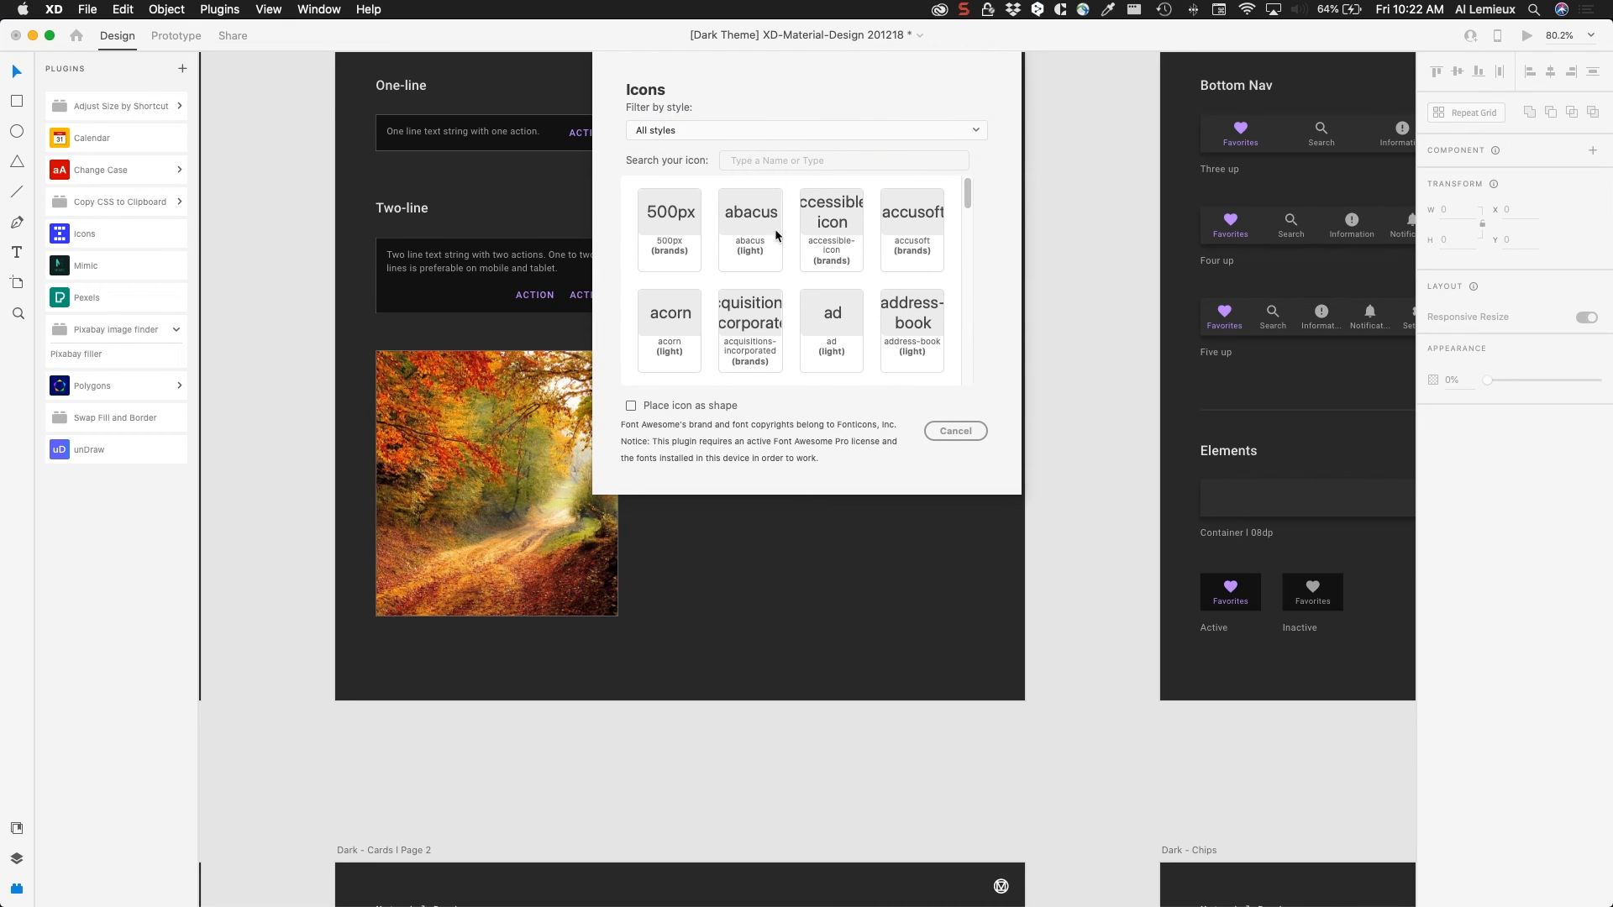
click(958, 432)
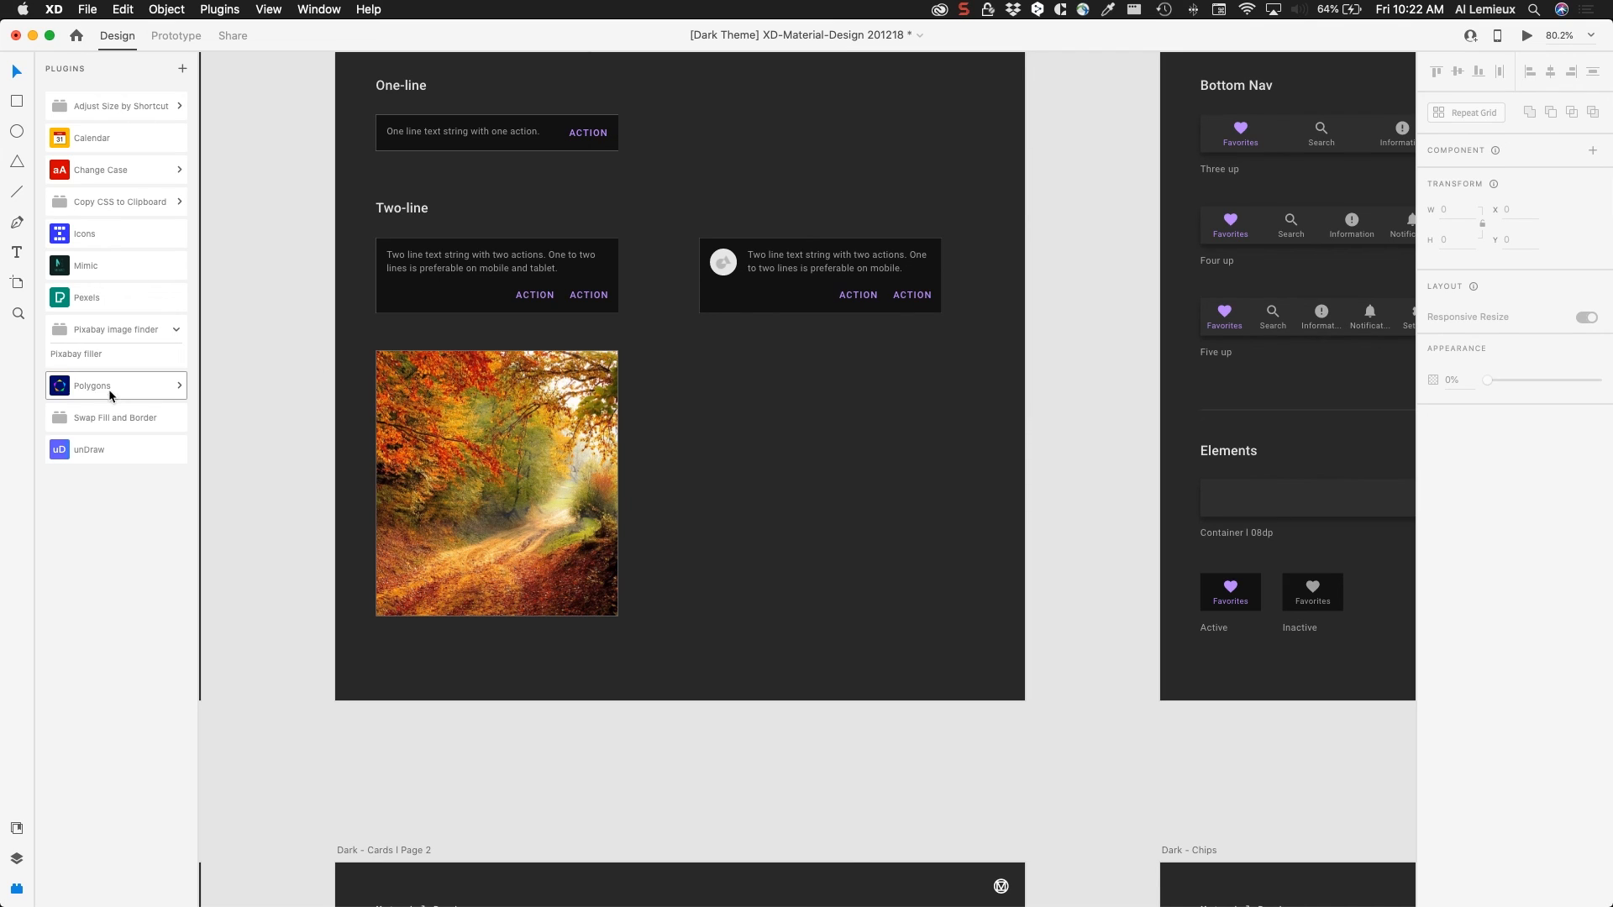
click(97, 453)
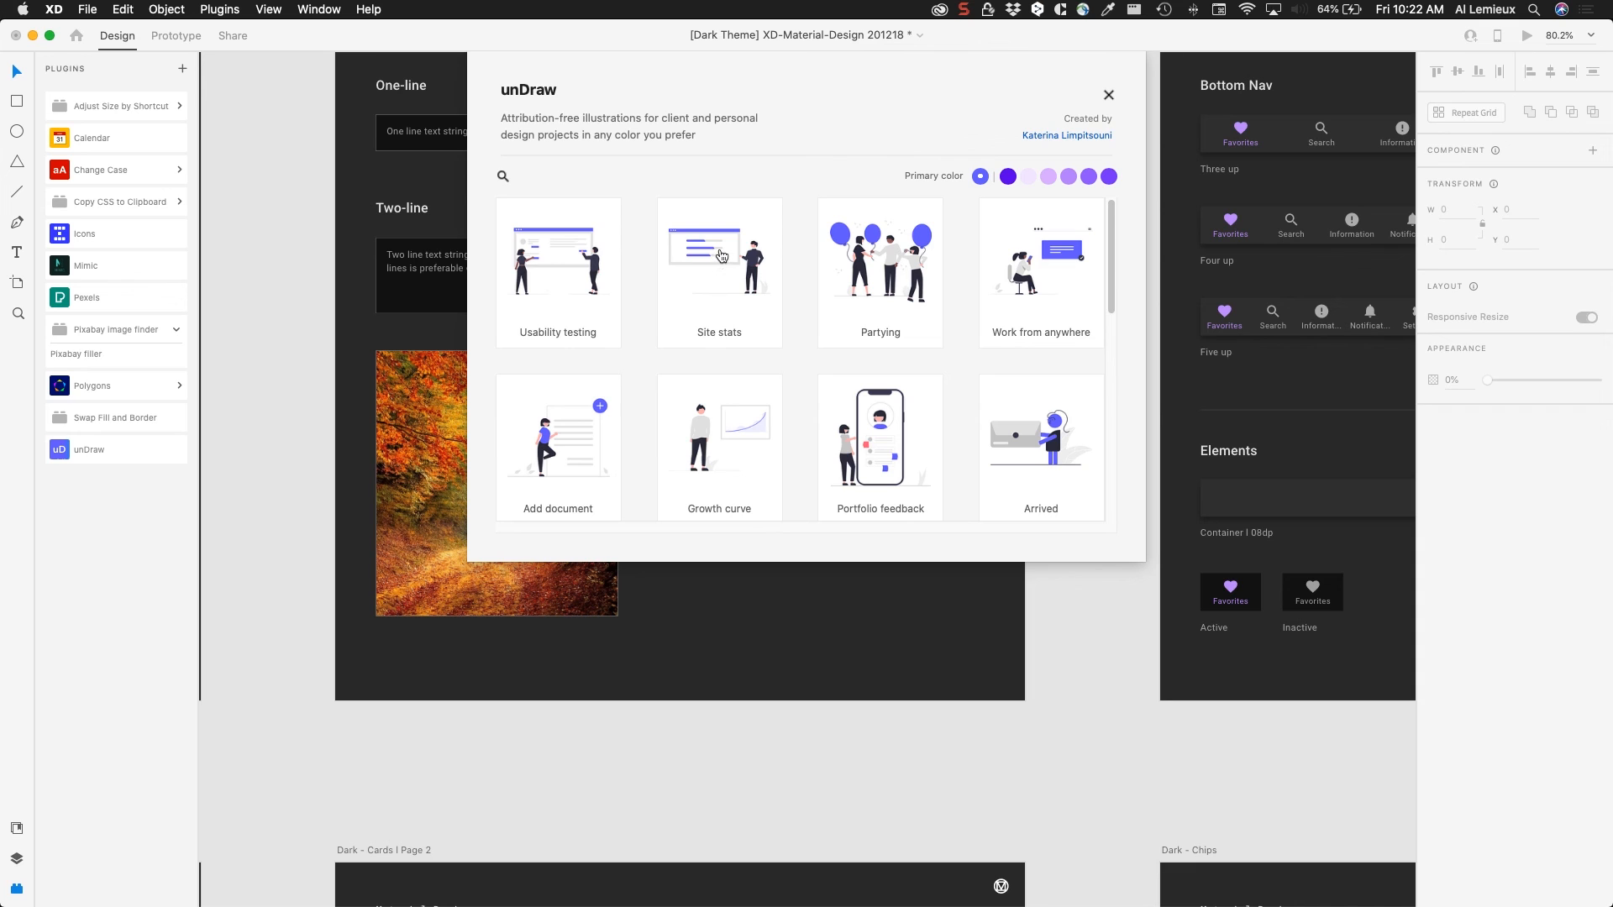
click(1108, 96)
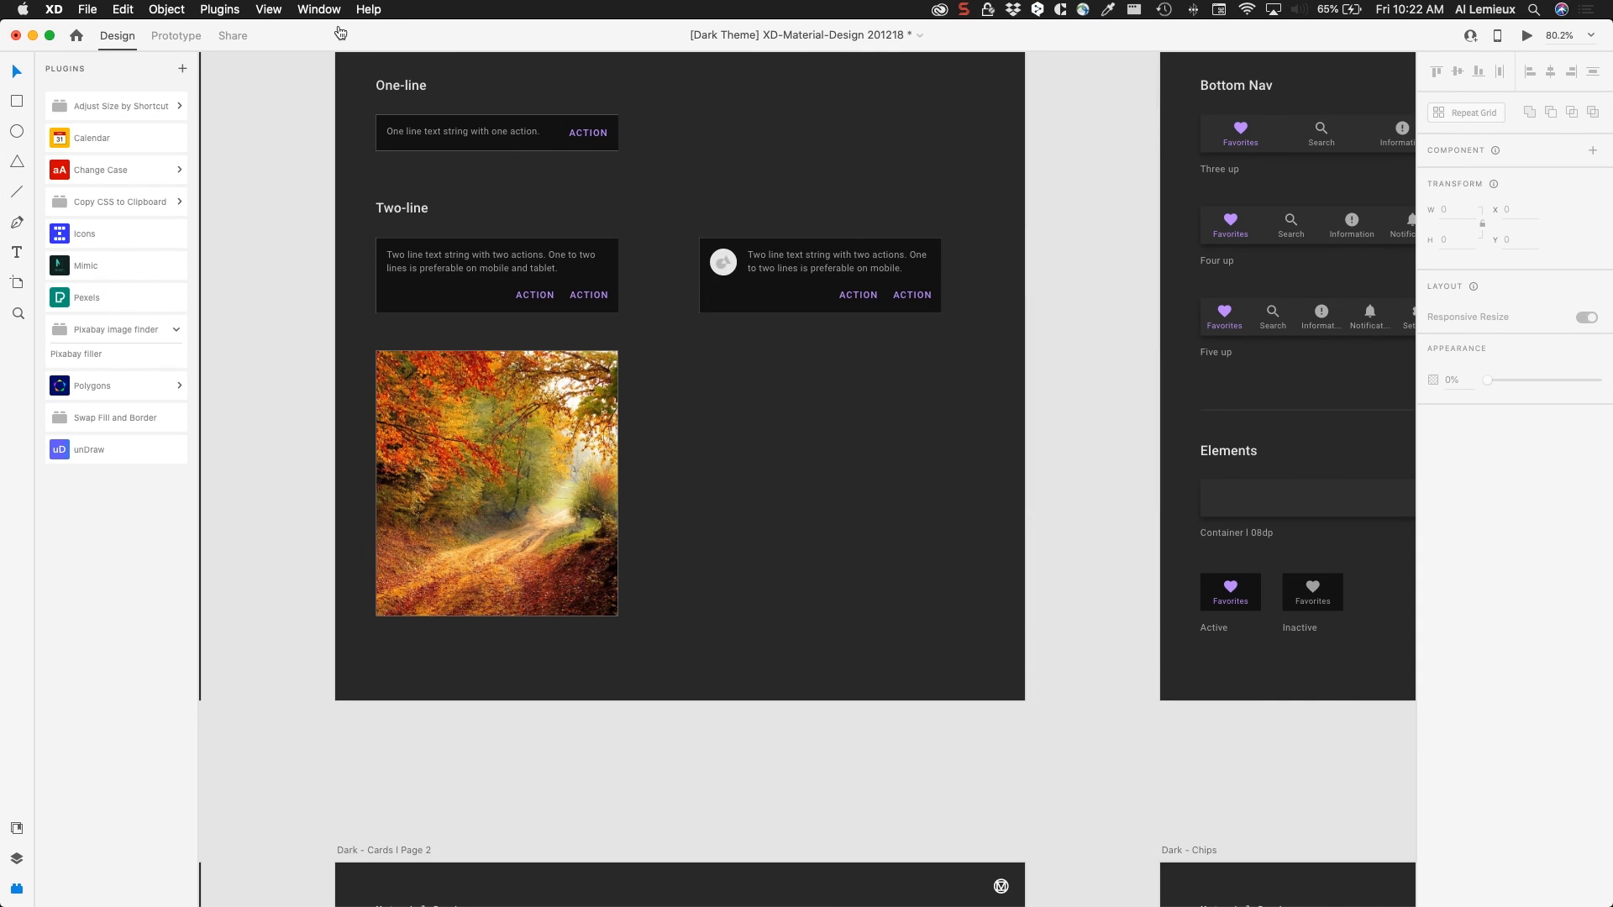
Step: Switch to Creative Cloud to browse the marketplace's full list of XD plugins, and return to Adobe XD in Prototype mode
key(super+Tab)
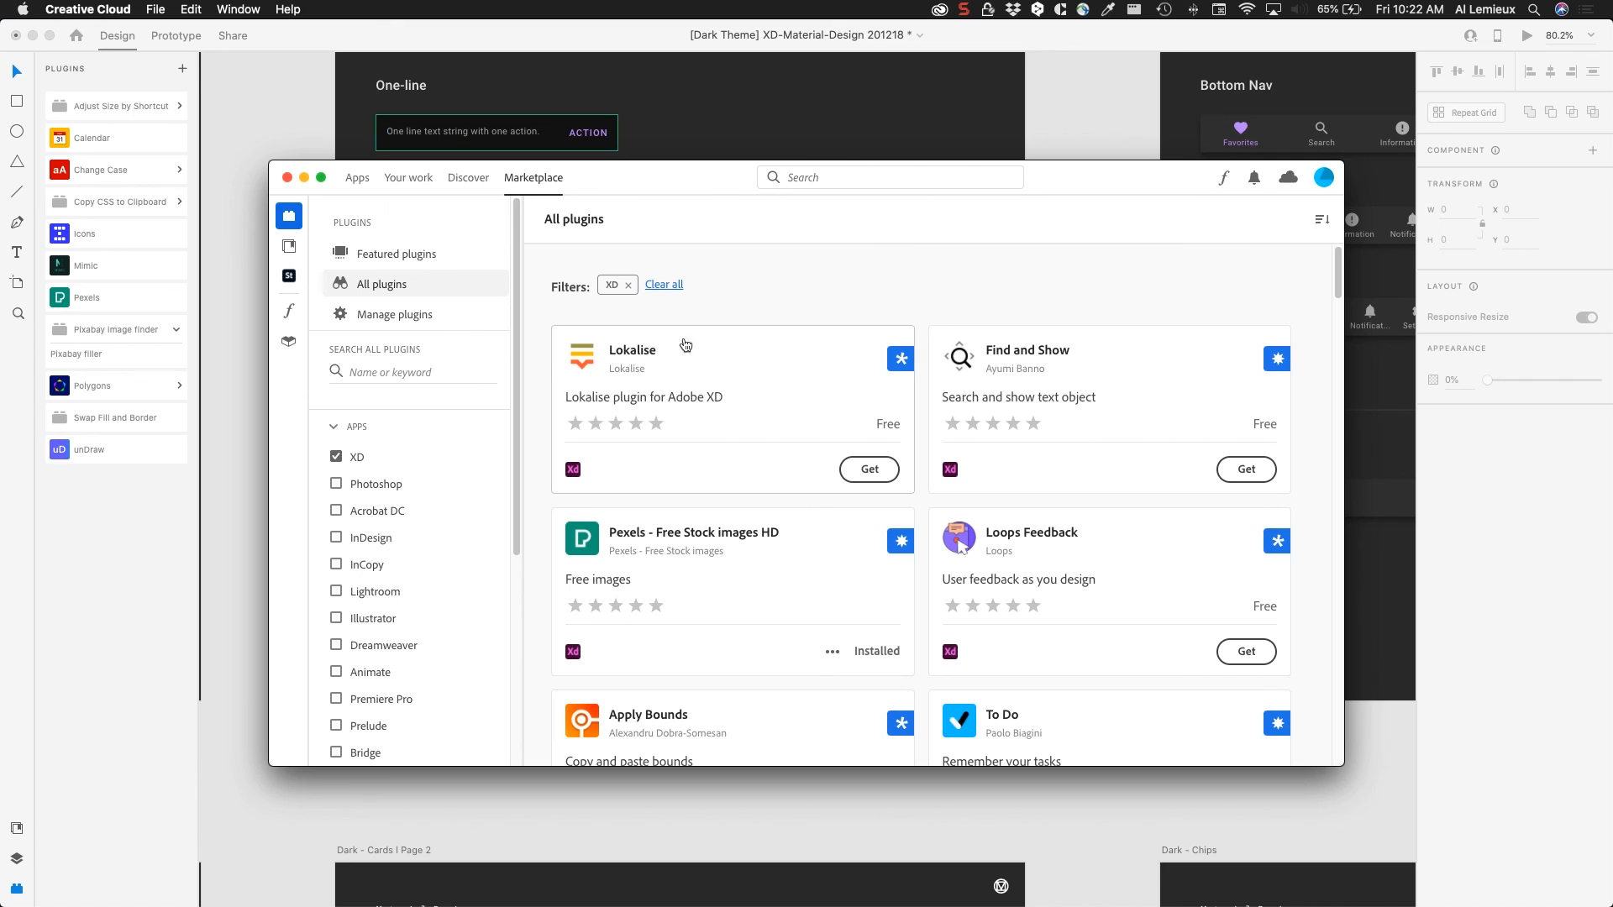
scroll(672, 486, down, 1)
scroll(680, 484, down, 5)
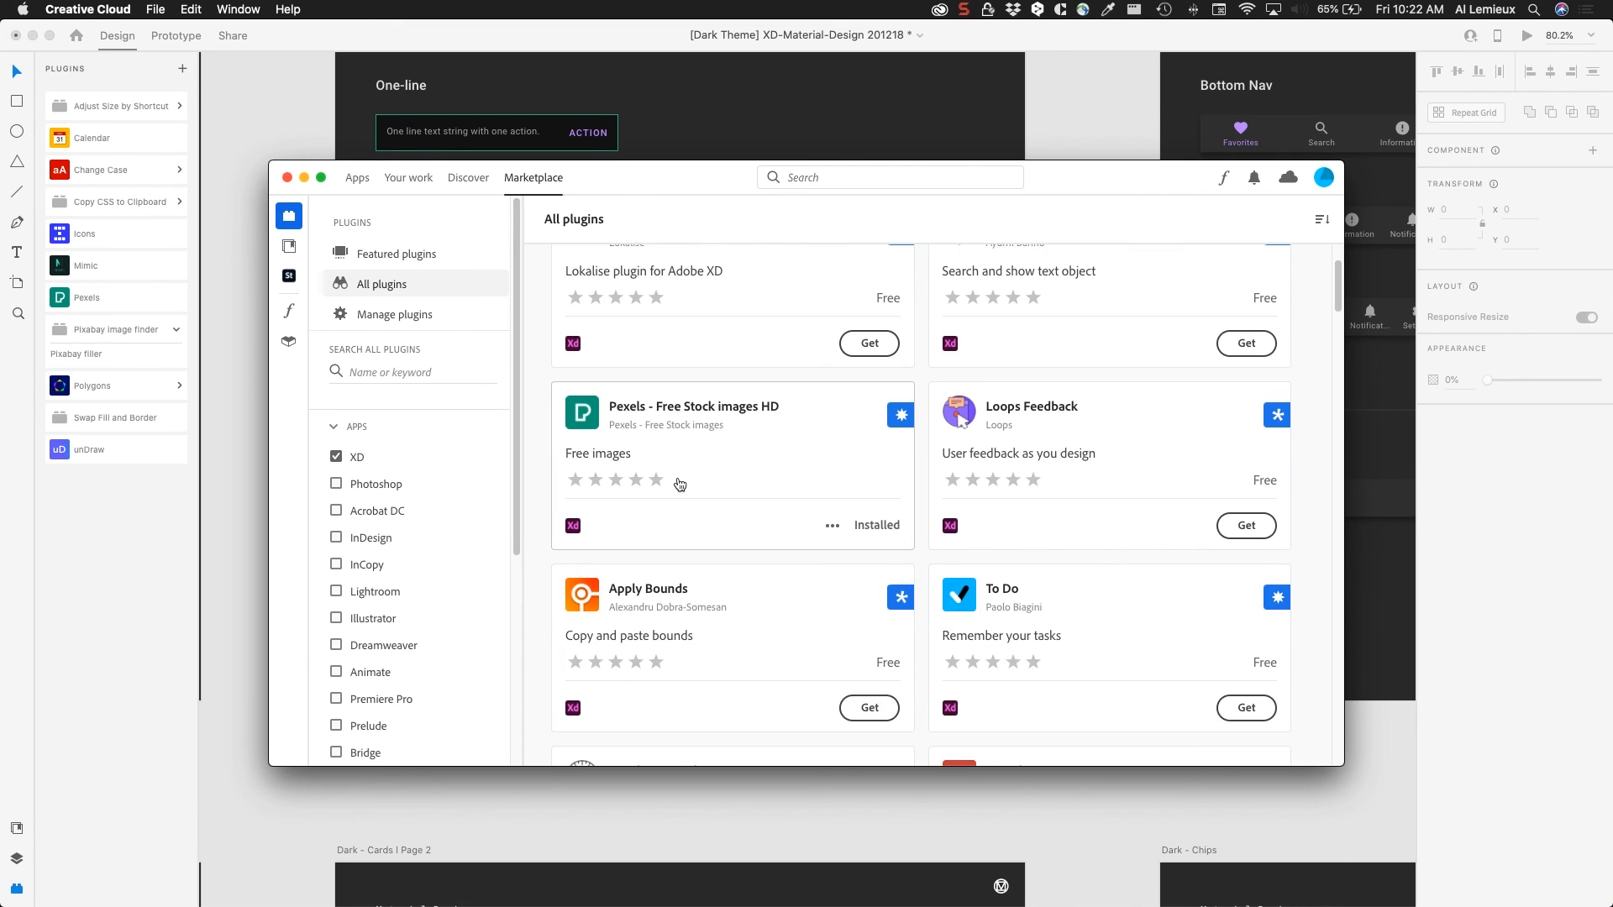
scroll(679, 484, down, 5)
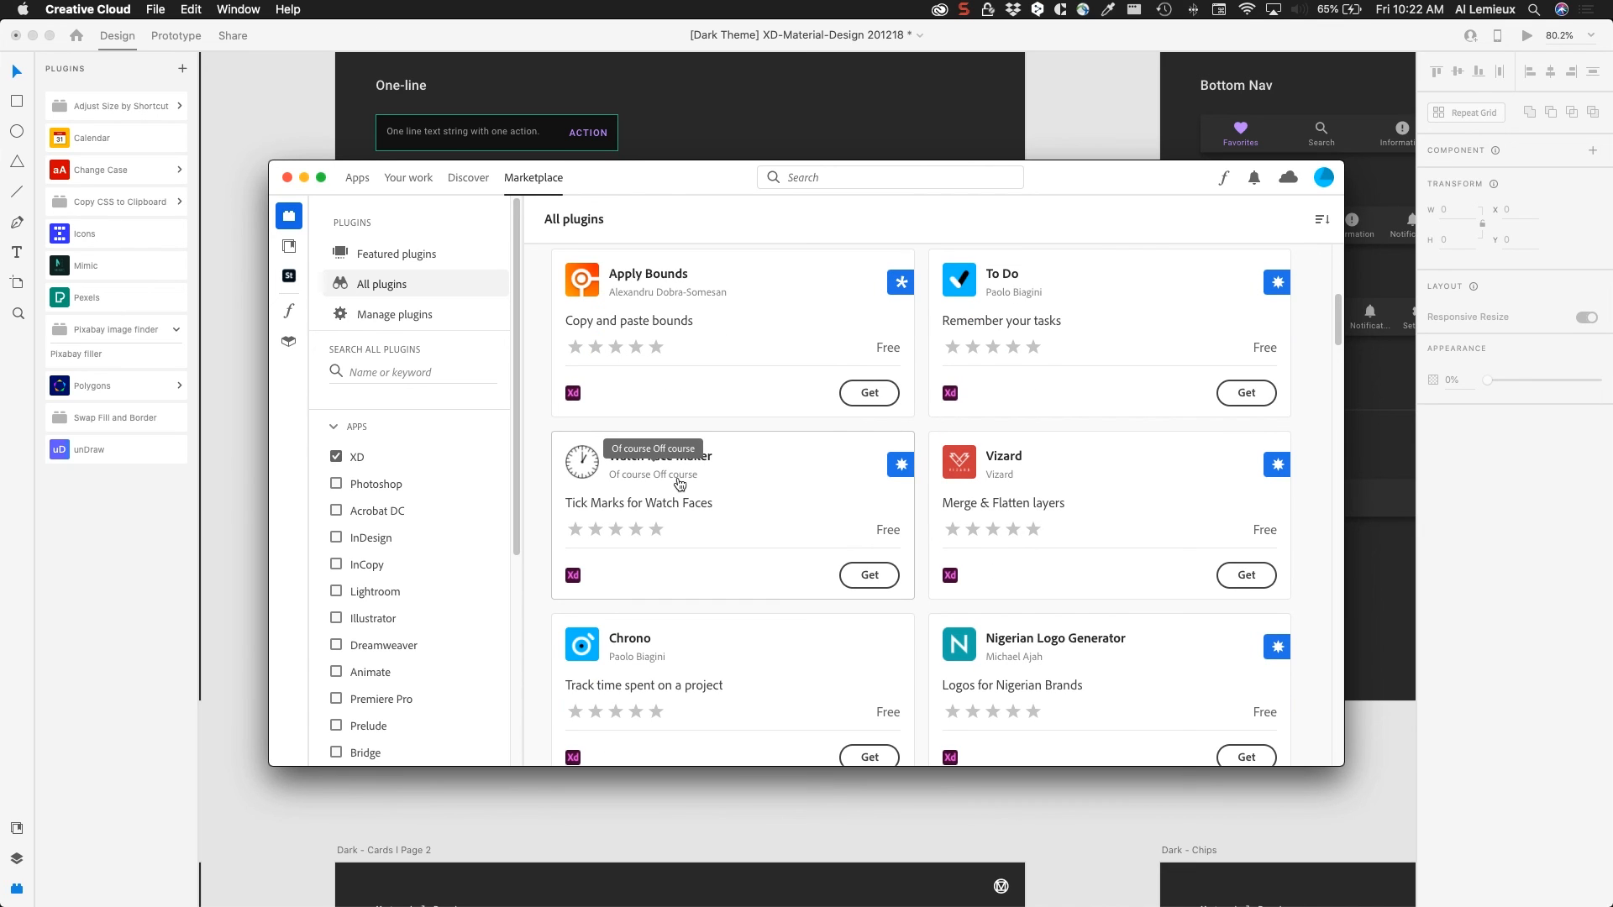
click(190, 30)
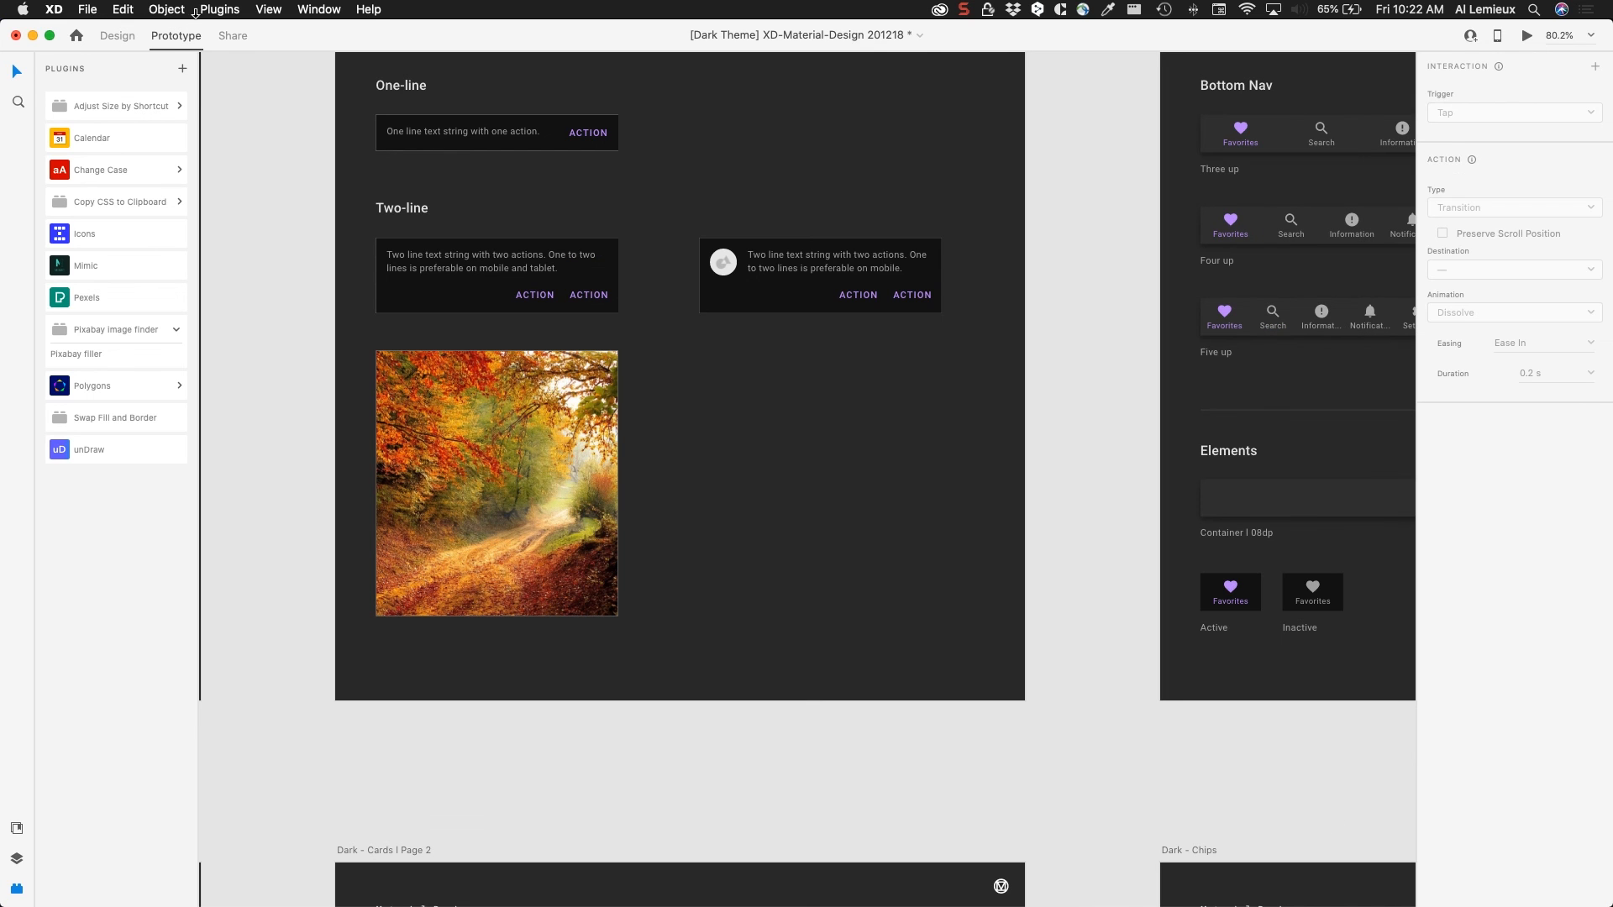